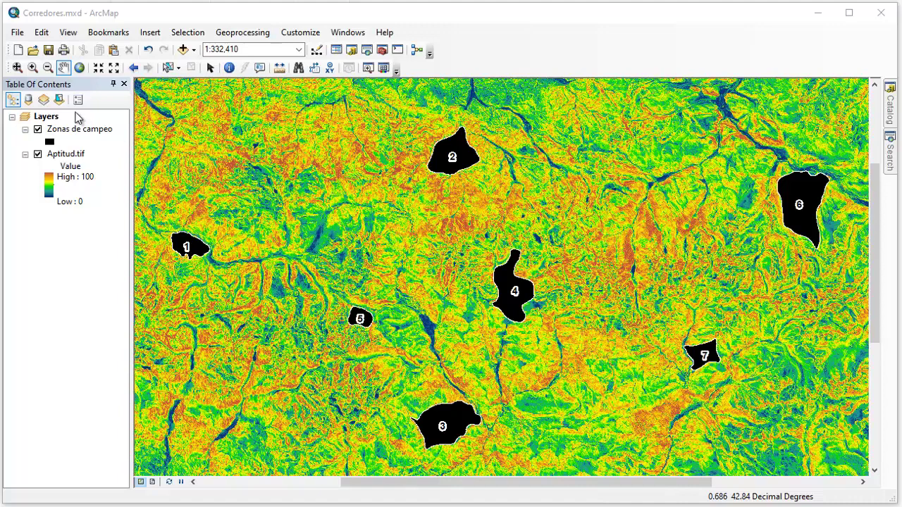
Inspect the Aptitud raster around zone 2 and between zones 2 and 4 up close, returning to the full extent each time.
left_click(32, 67)
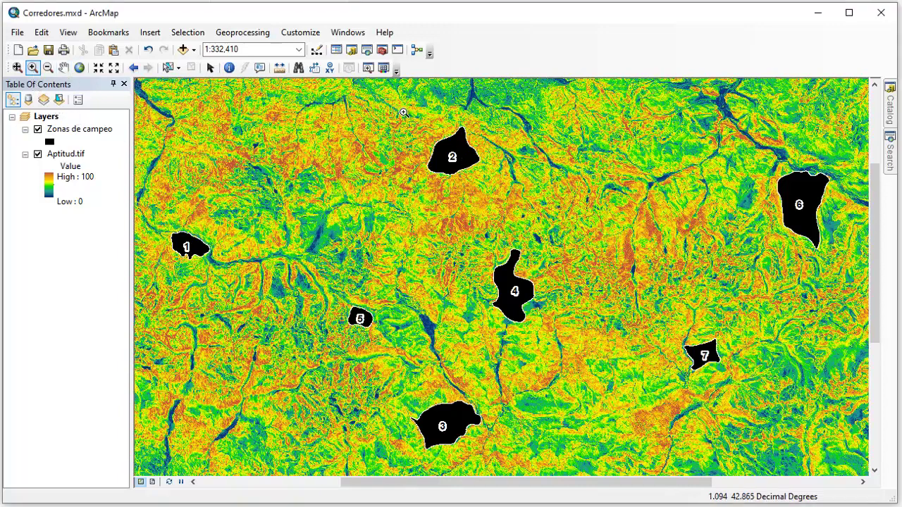
left_click_drag(403, 112, 531, 232)
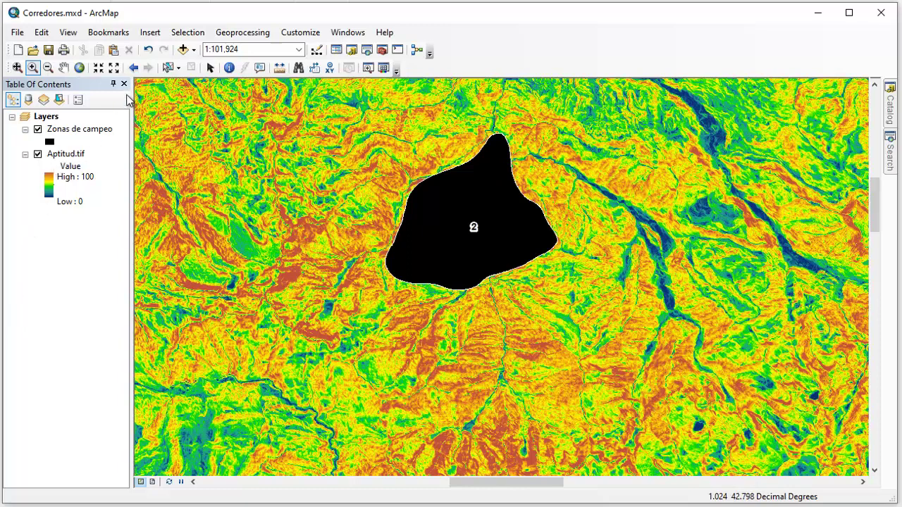
left_click(133, 68)
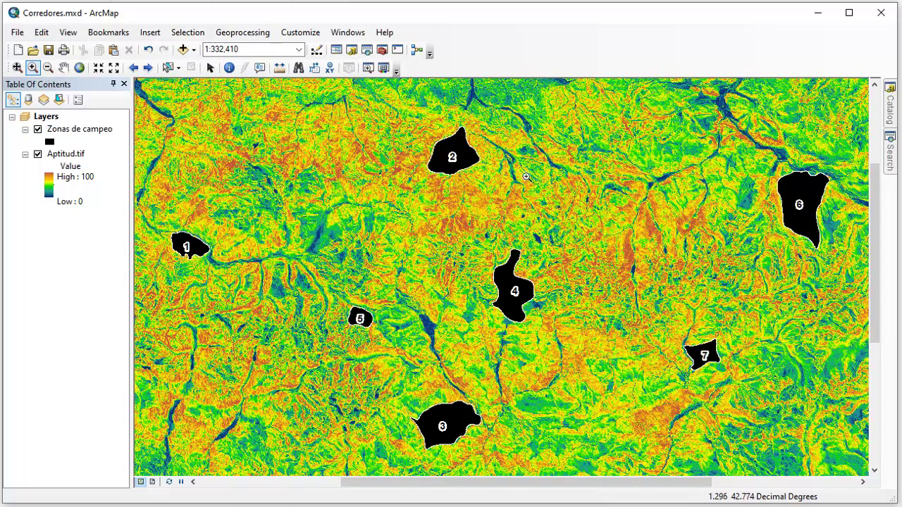
left_click_drag(465, 150, 534, 307)
left_click(133, 67)
Hide the Zonas de campeo layer to view the suitability raster underneath, and show the layer again.
left_click(39, 134)
left_click(38, 130)
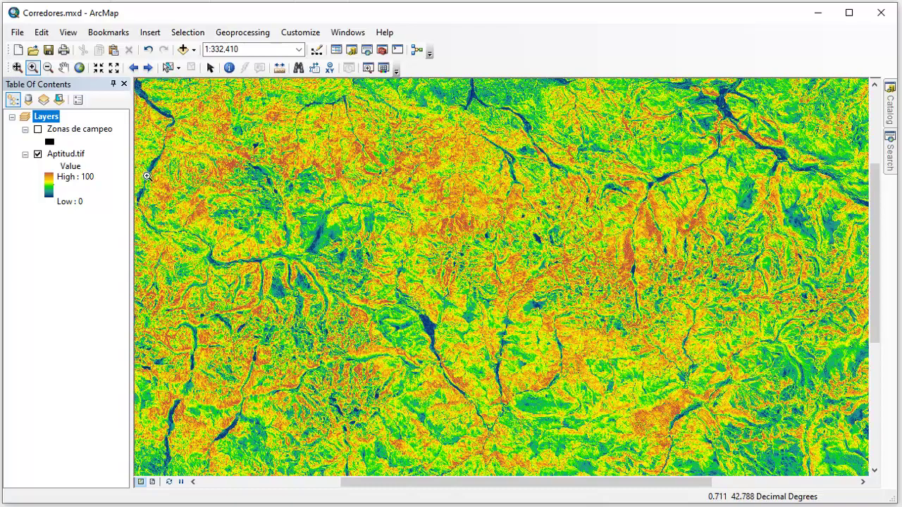
left_click(37, 132)
left_click(38, 131)
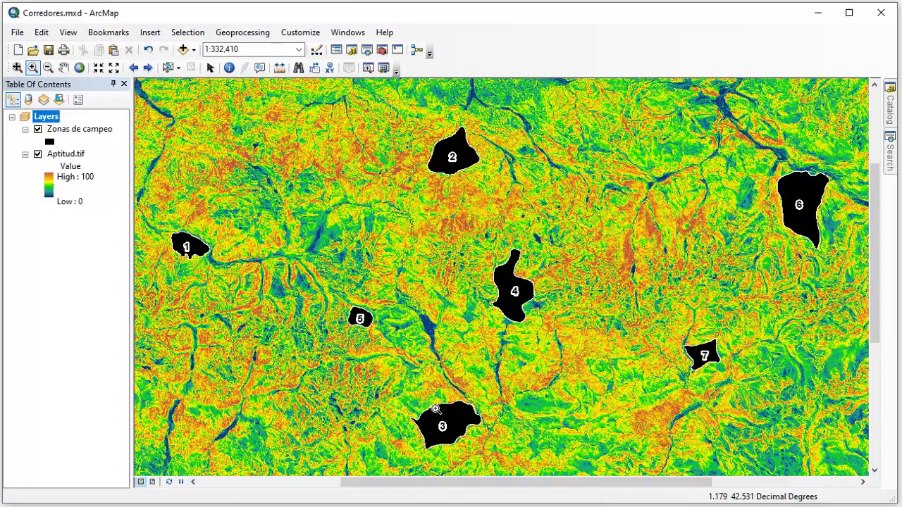
Examine the zone pairs and their distances in the Distancias.txt table, close it and return to the drawing-order layer list.
left_click(28, 99)
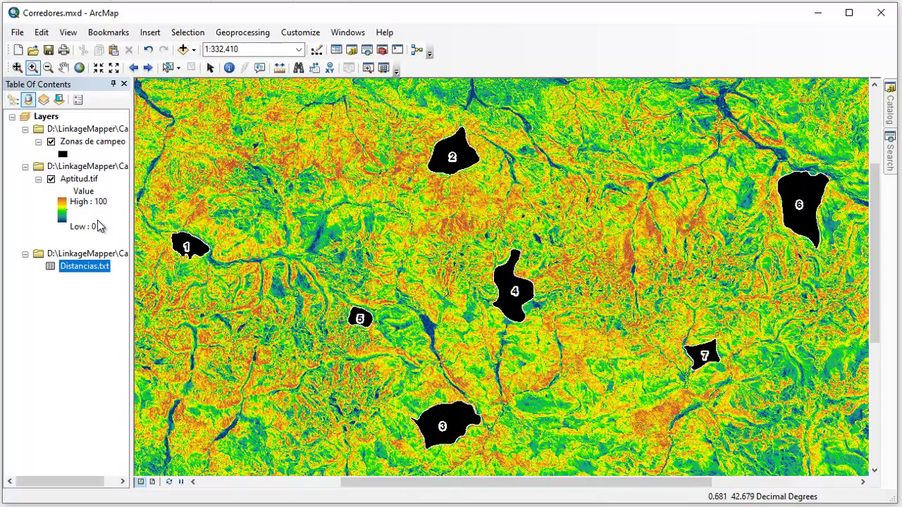
right_click(91, 270)
left_click(113, 276)
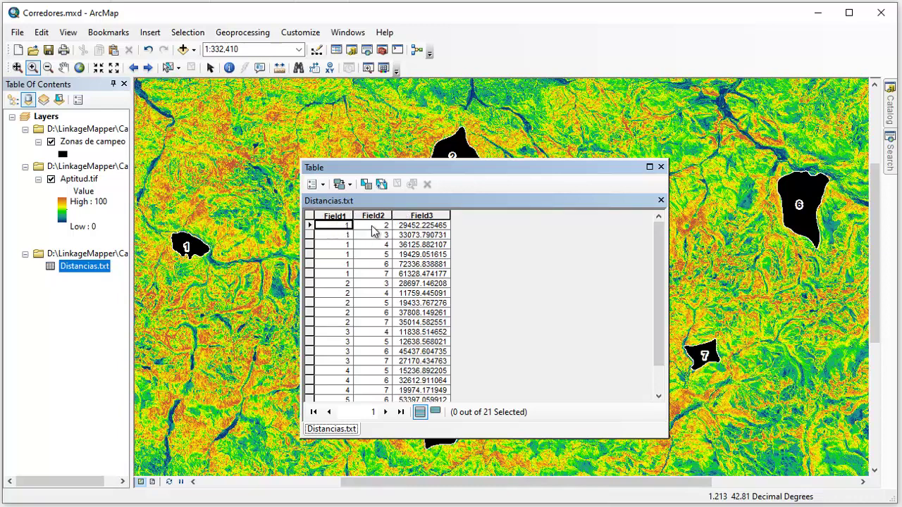
left_click(420, 227)
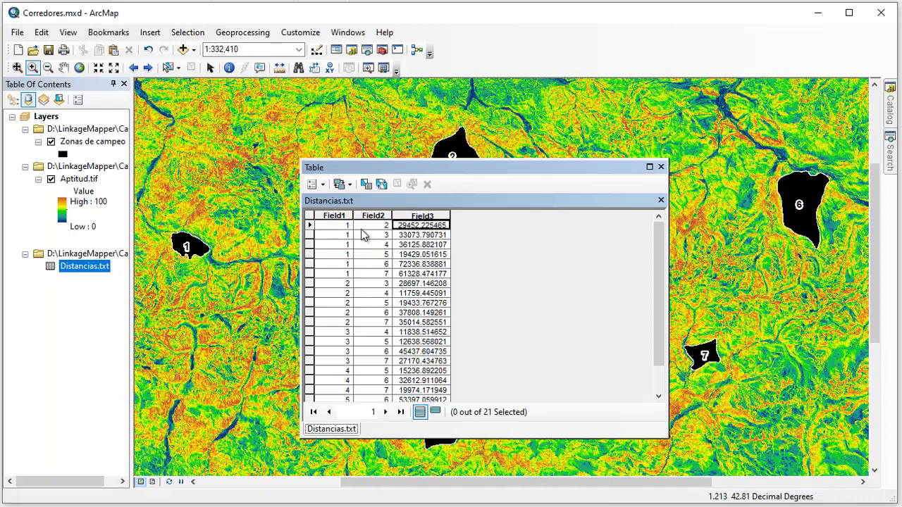
left_click(332, 228)
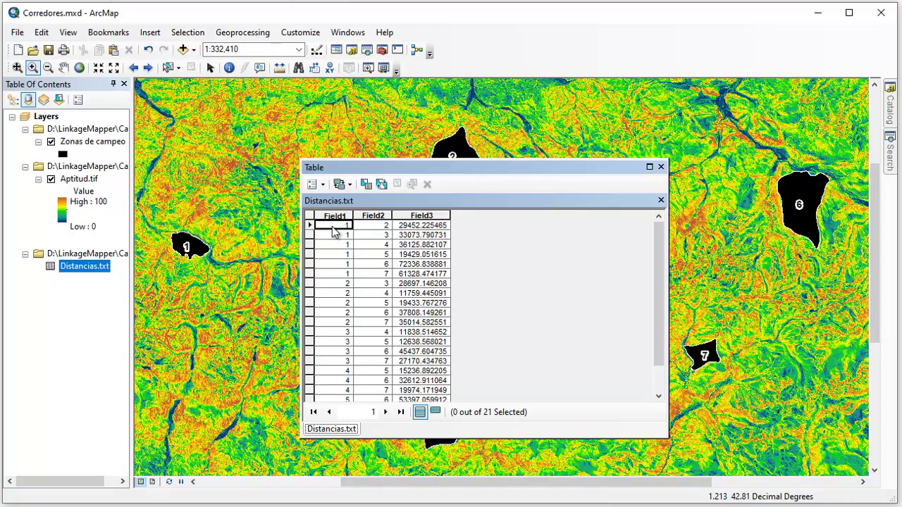
left_click(390, 231)
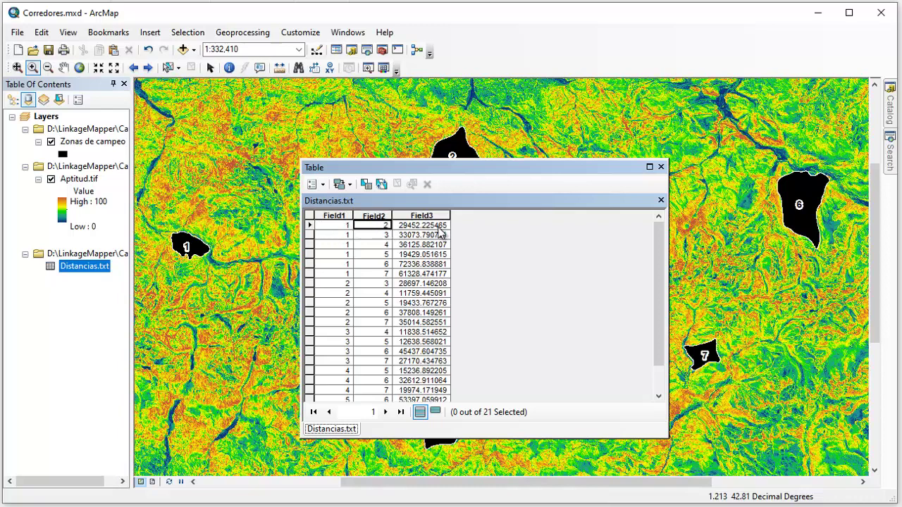
key("Down")
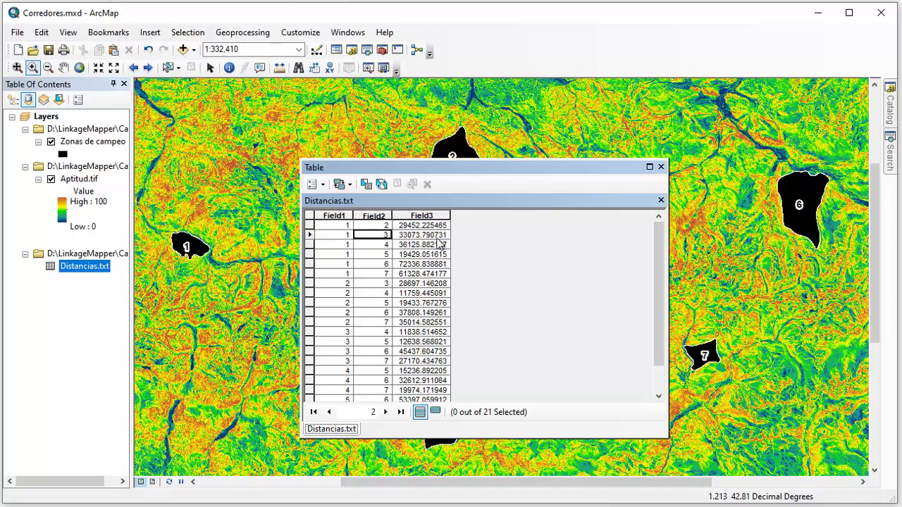
key("Down")
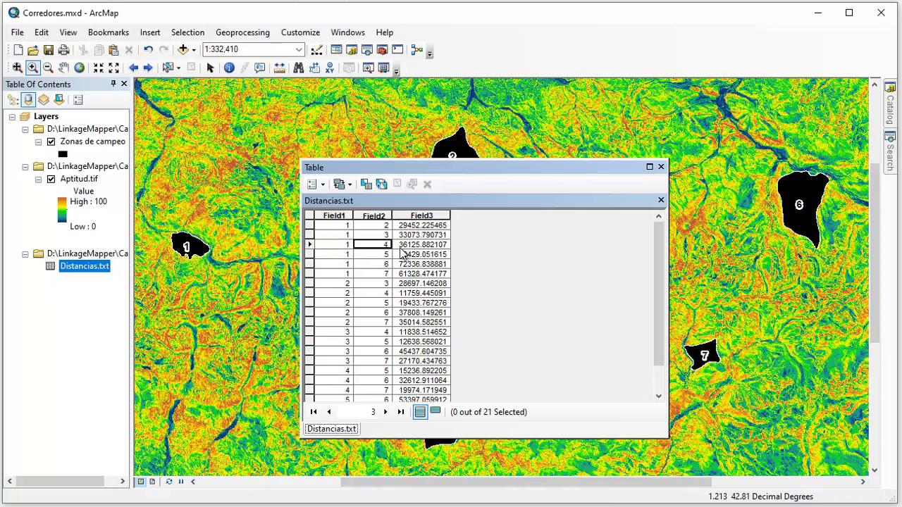
key("Right")
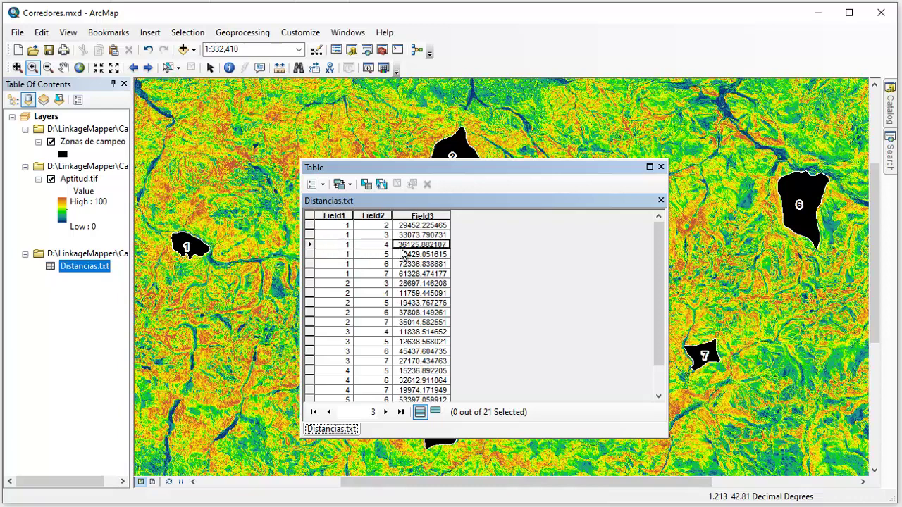
left_click(660, 166)
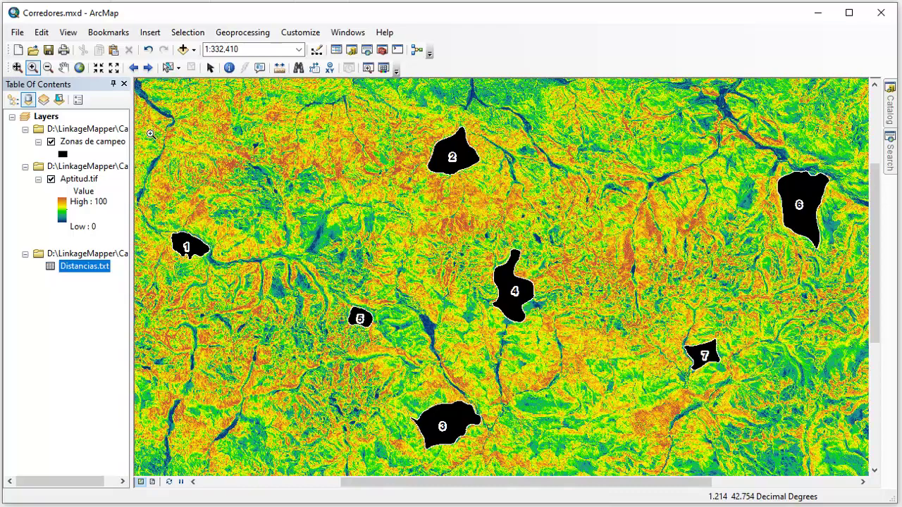
left_click(13, 99)
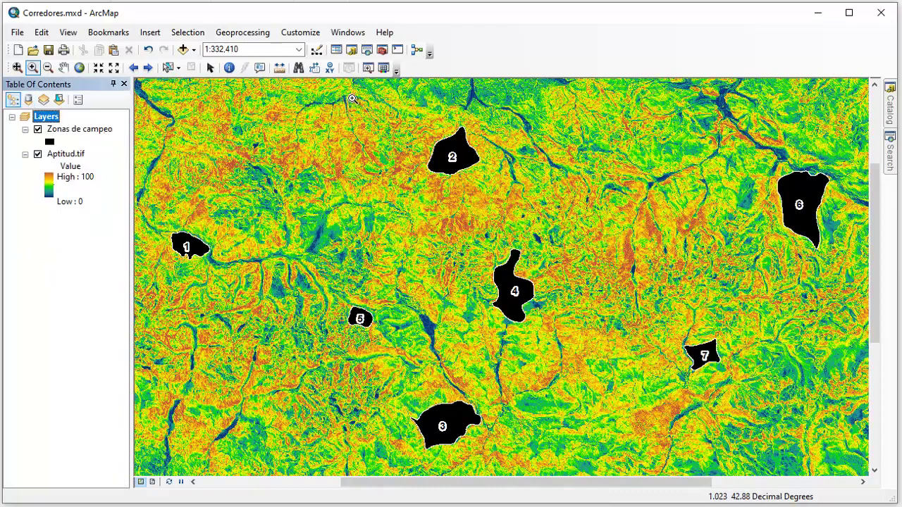
Open ArcToolbox and review the tools in each toolset of the Linkage Mapper Toolkit.
left_click(382, 49)
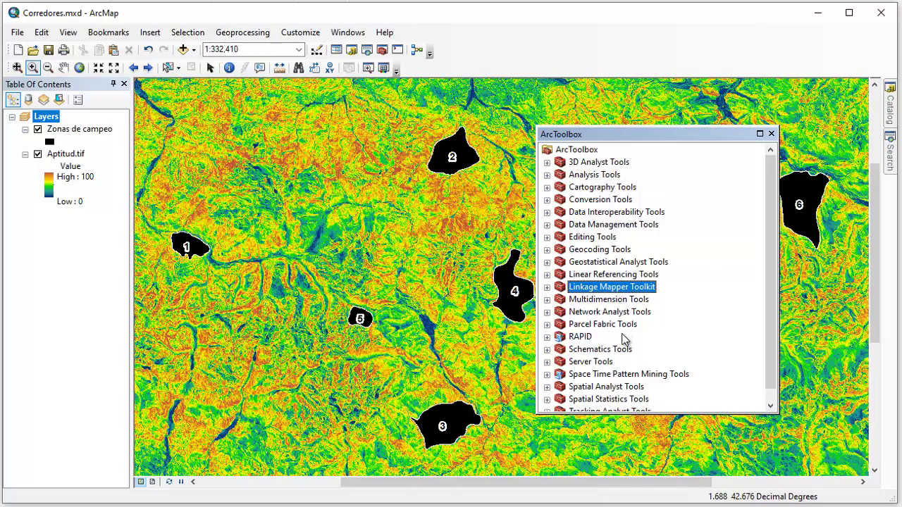
double_click(560, 288)
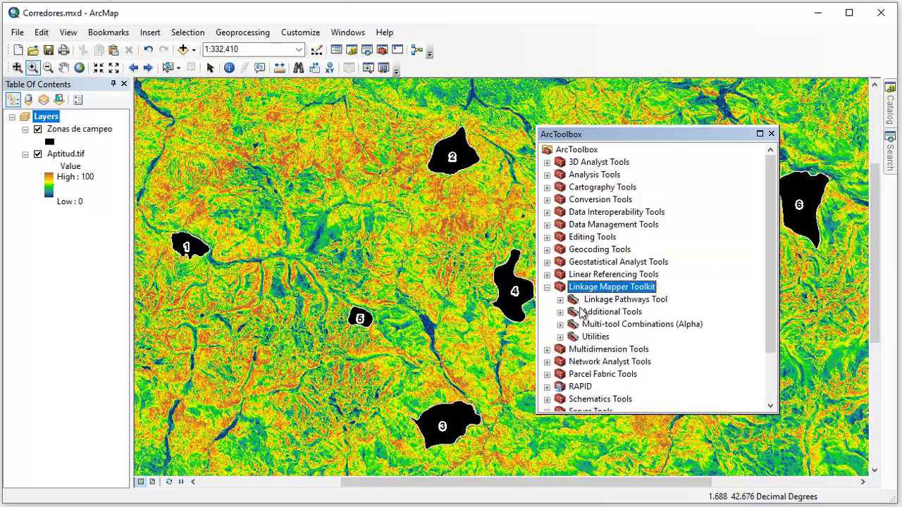
left_click(560, 299)
left_click(560, 324)
scroll(572, 343, "down", 1)
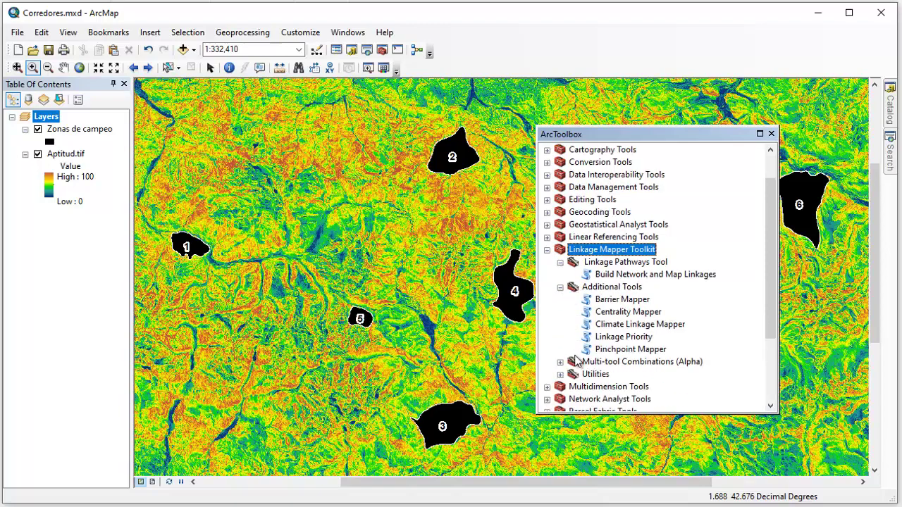
left_click(560, 361)
scroll(595, 329, "down", 1)
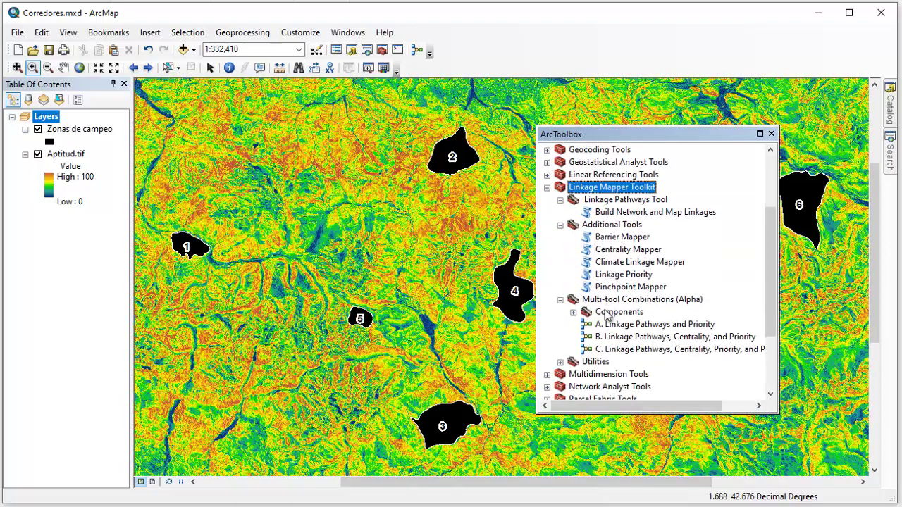
left_click(560, 362)
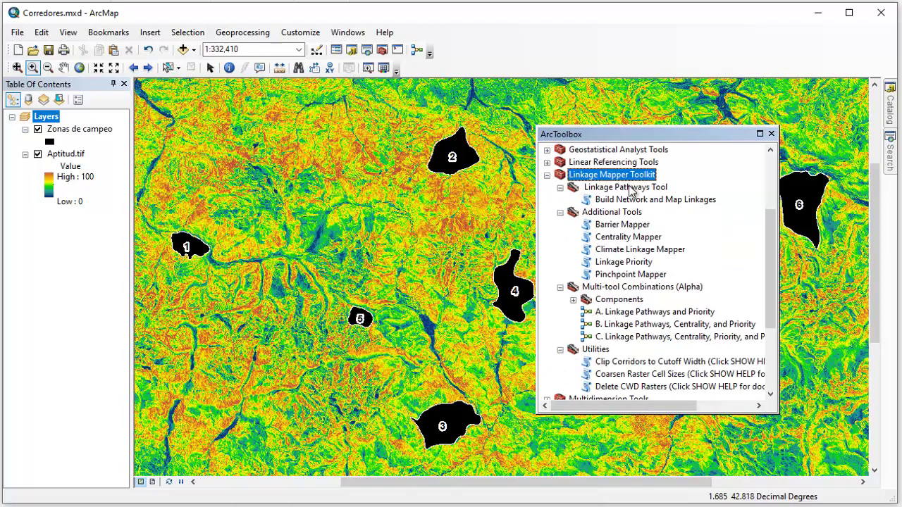
left_click(560, 349)
left_click(560, 287)
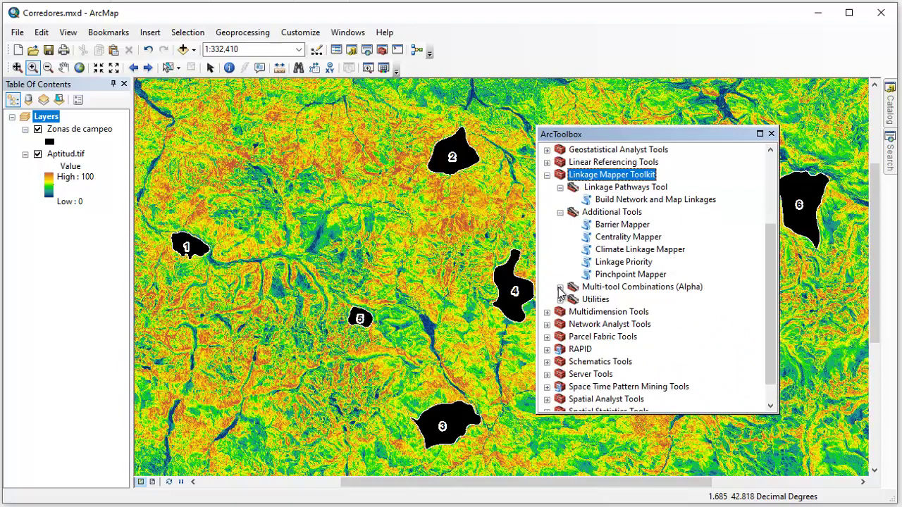
left_click(560, 212)
Open the Build Network and Map Linkages tool and close the ArcToolbox window.
left_click(627, 238)
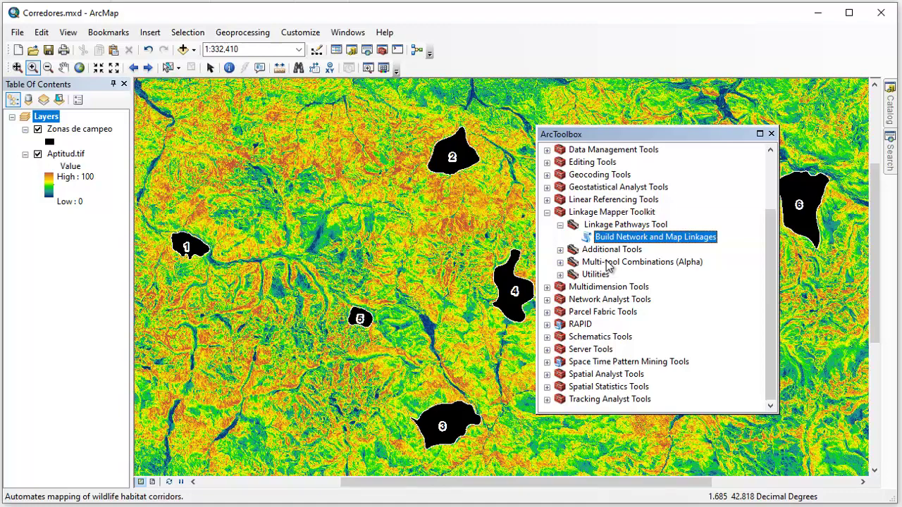
double_click(647, 238)
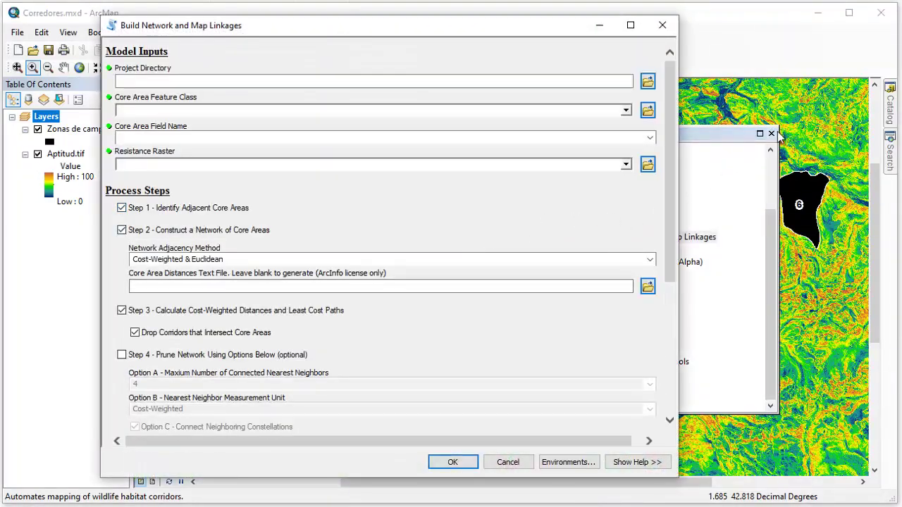
left_click(757, 162)
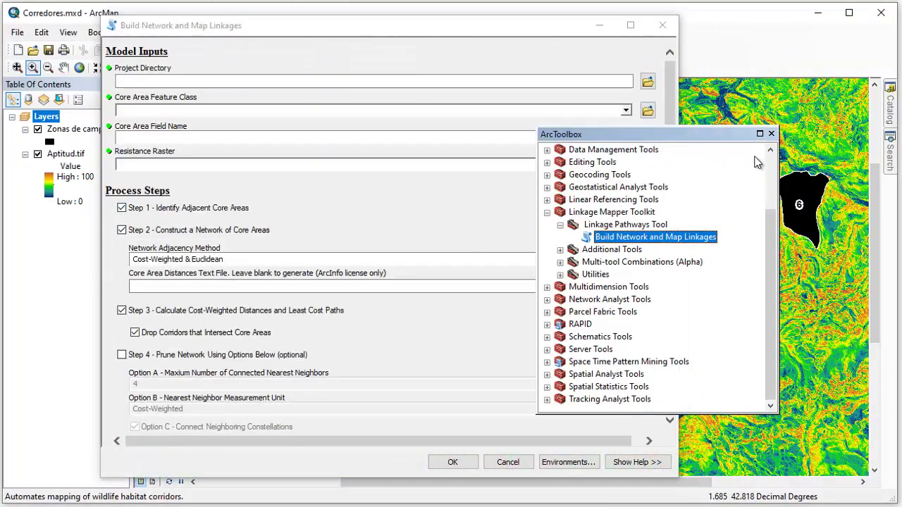
left_click(771, 133)
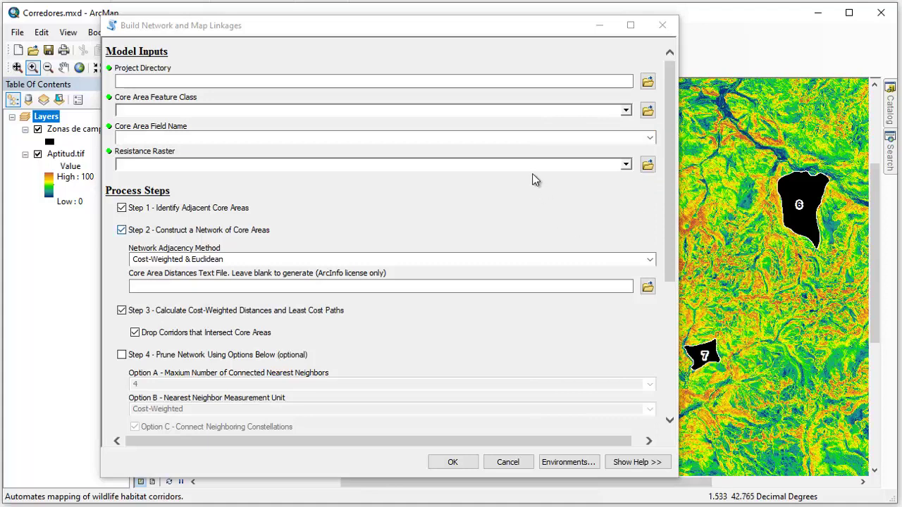
left_click_drag(503, 27, 569, 37)
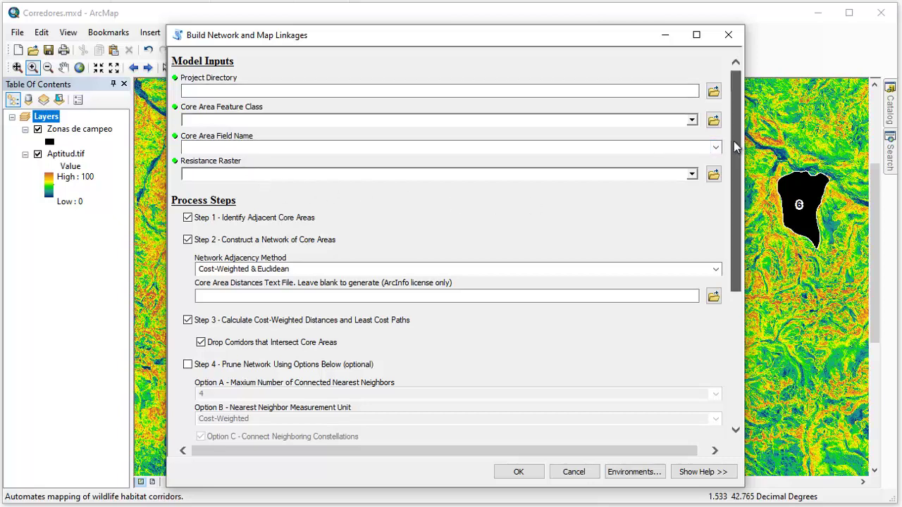
Review the model inputs, process steps and additional options of the Build Network and Map Linkages tool.
left_click_drag(733, 141, 736, 300)
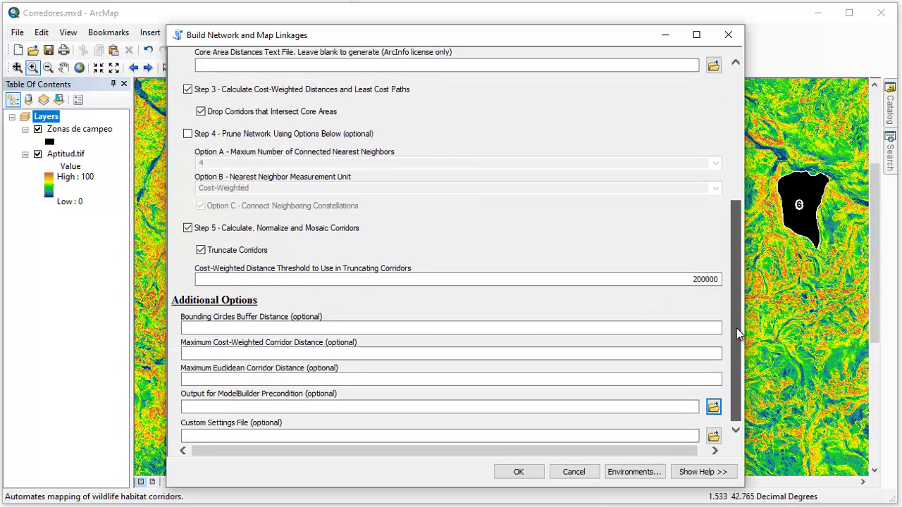
left_click_drag(730, 237, 728, 139)
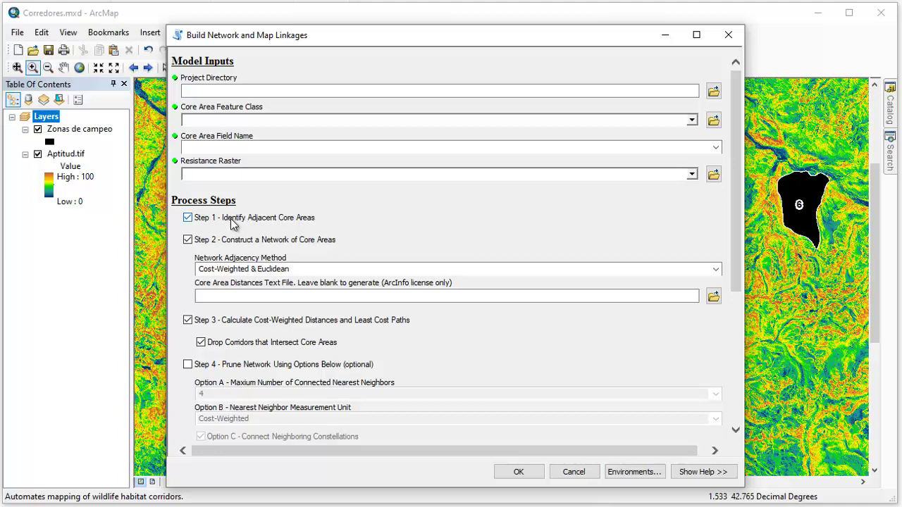
left_click(247, 296)
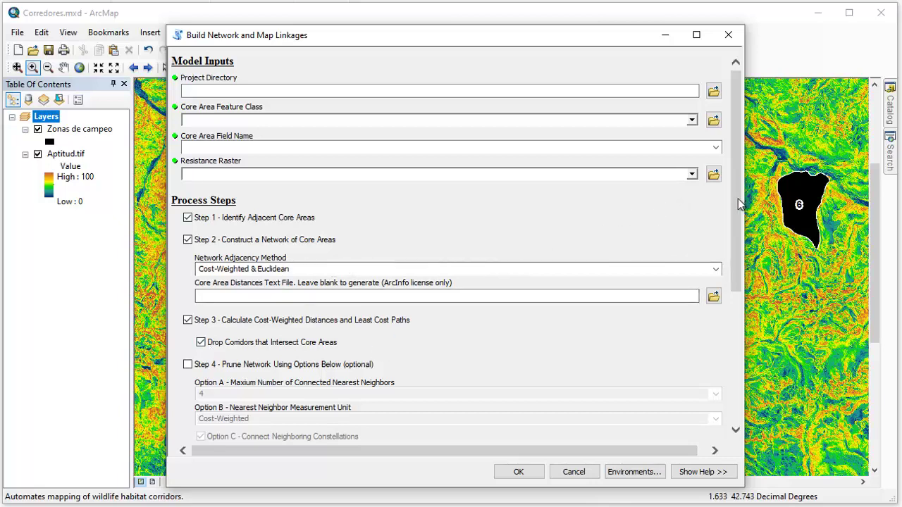
Disable process Step 5 and Step 3, and enable both again.
left_click_drag(737, 198, 741, 281)
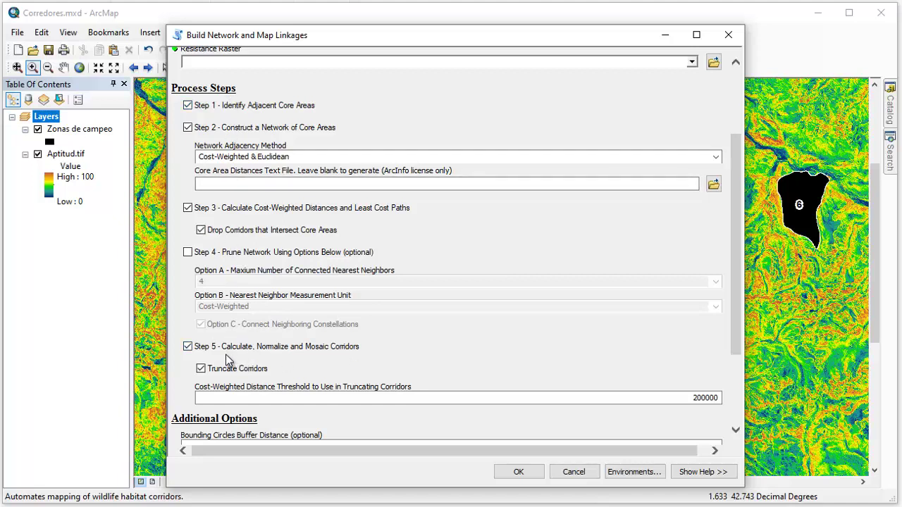
left_click(187, 346)
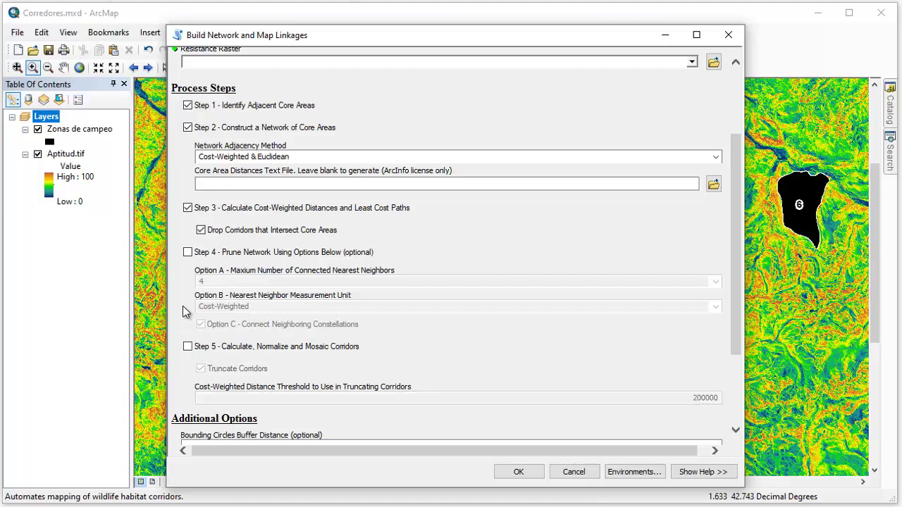
left_click(188, 209)
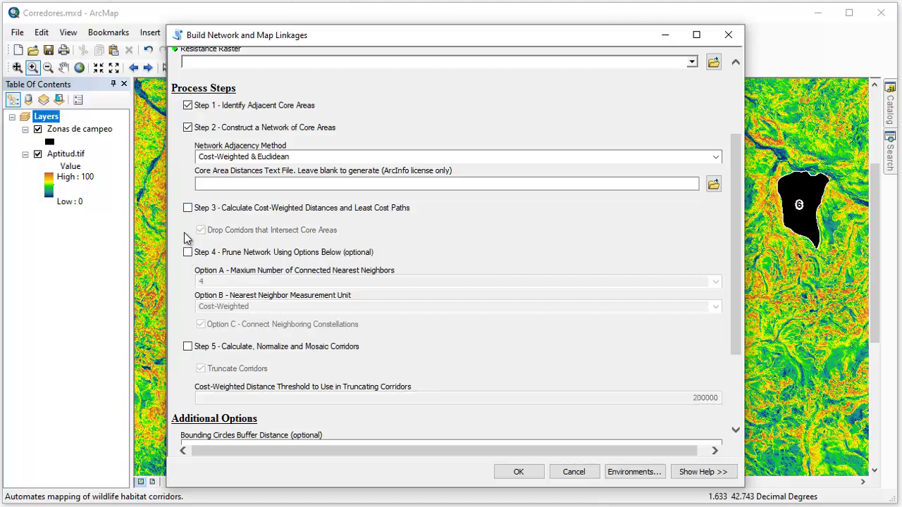
left_click(187, 209)
left_click(187, 347)
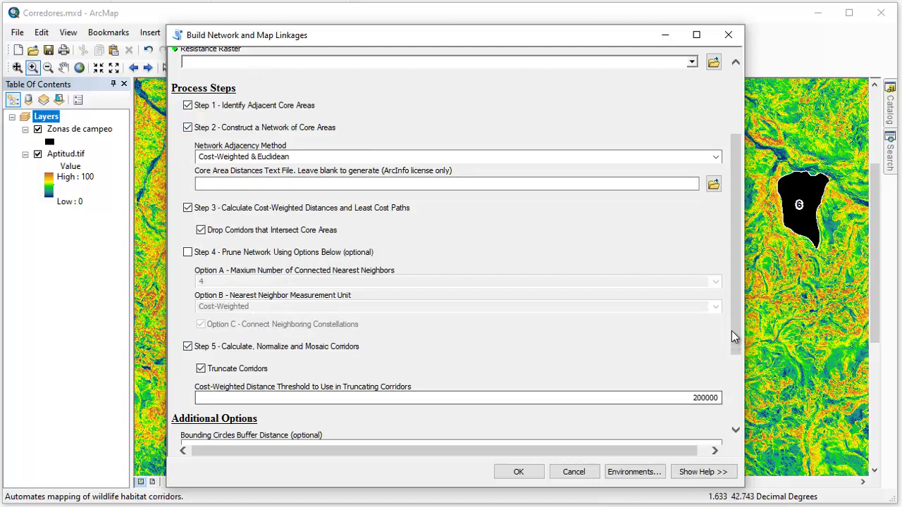
Set the project directory to D:\LinkageMapper\Resultados and choose Zonas de campeo as the core area feature class.
left_click_drag(732, 329, 731, 166)
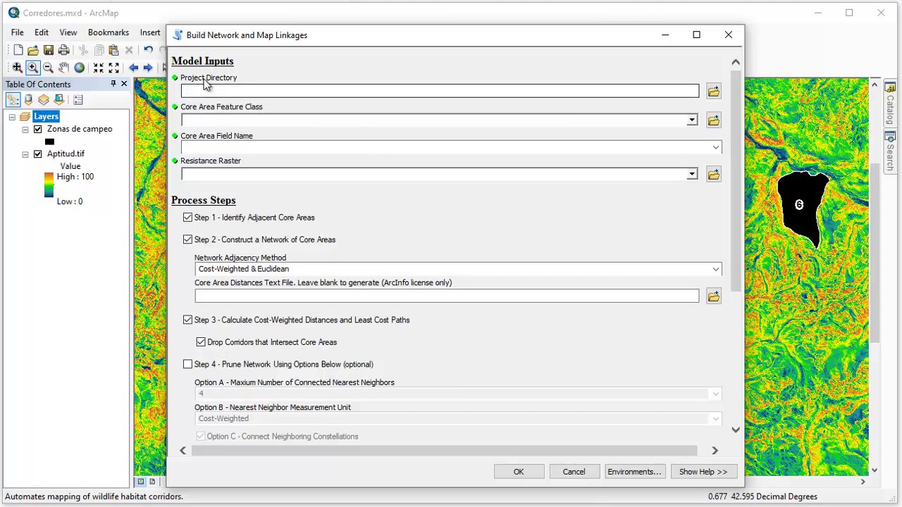
left_click(241, 89)
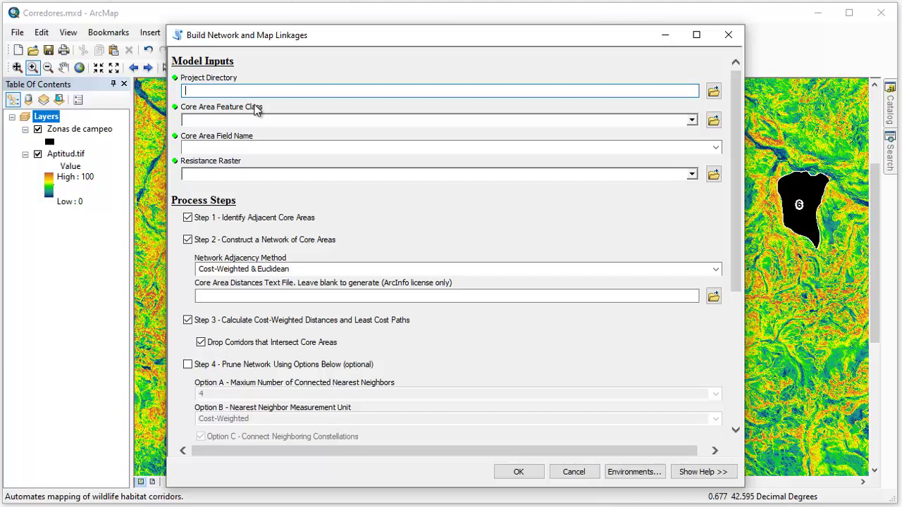
type("D:\\LinkageMapper\\Resultados")
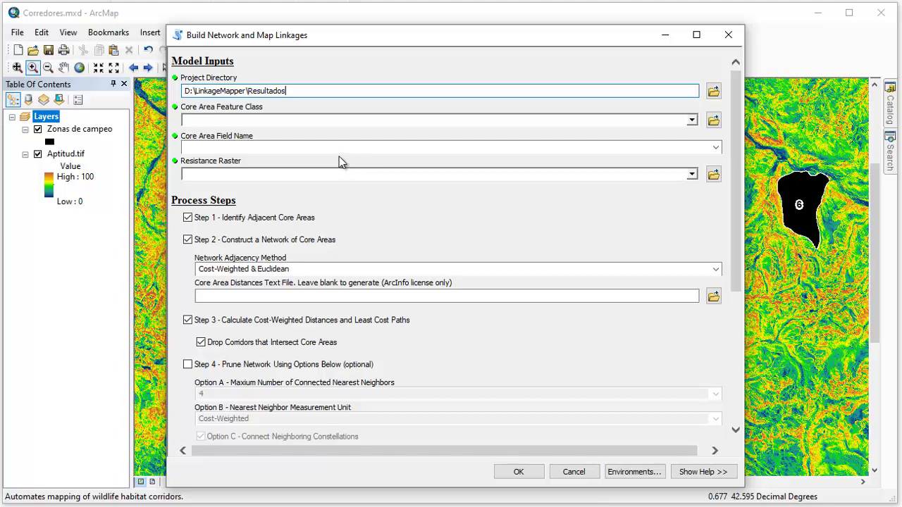
left_click(694, 120)
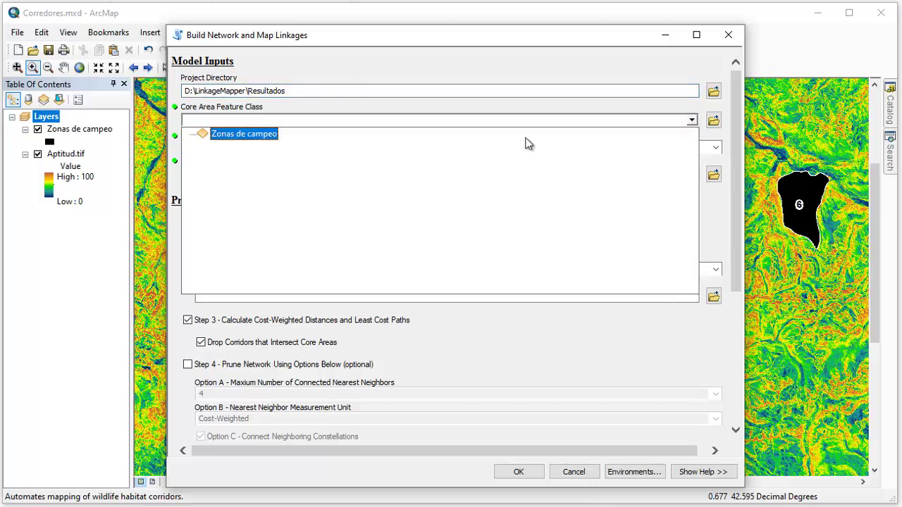
left_click(272, 137)
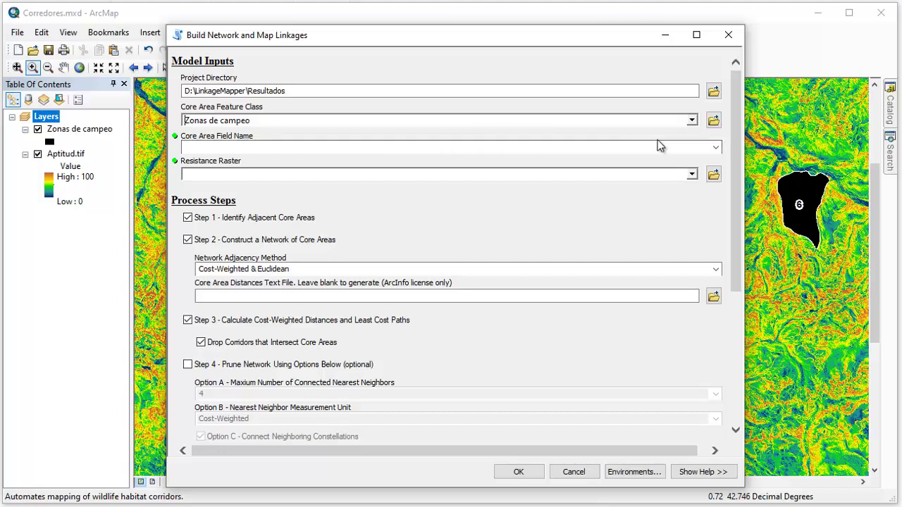
Set the core area field name to COD_ID and choose Aptitud.tif as the resistance raster.
left_click(715, 147)
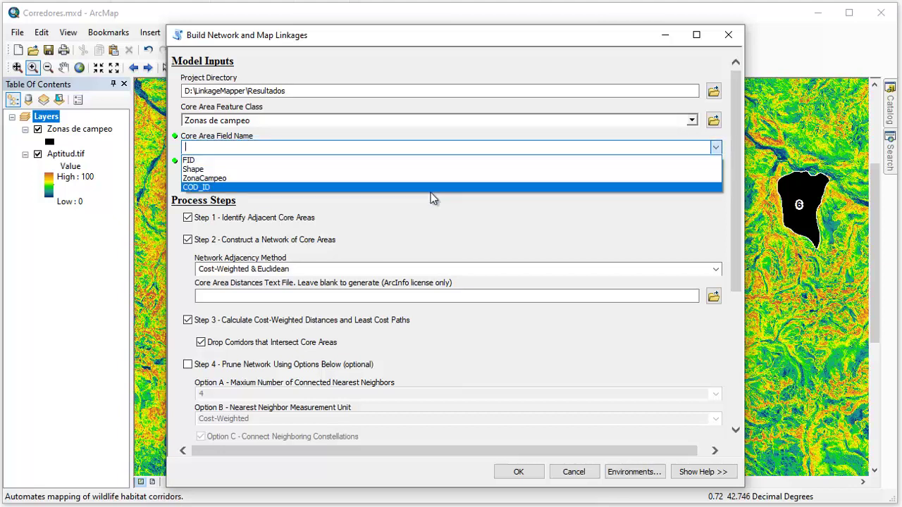
left_click(430, 188)
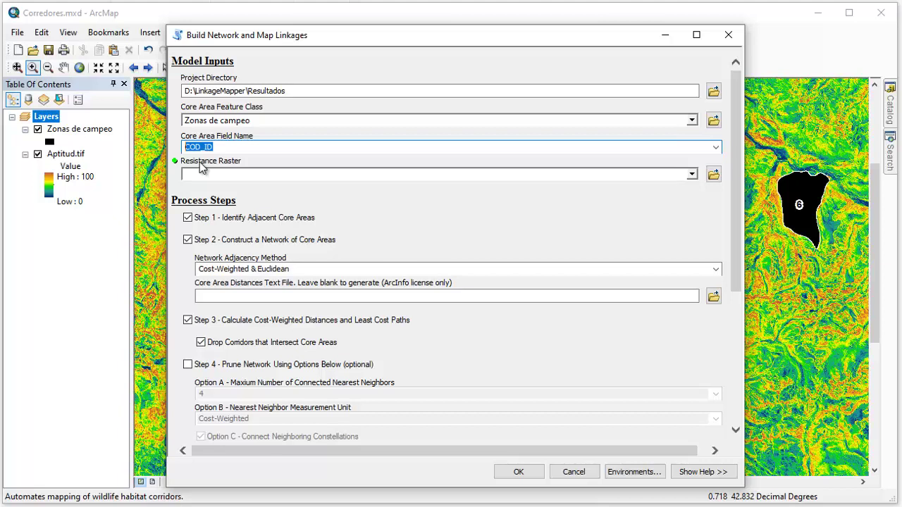
left_click(692, 174)
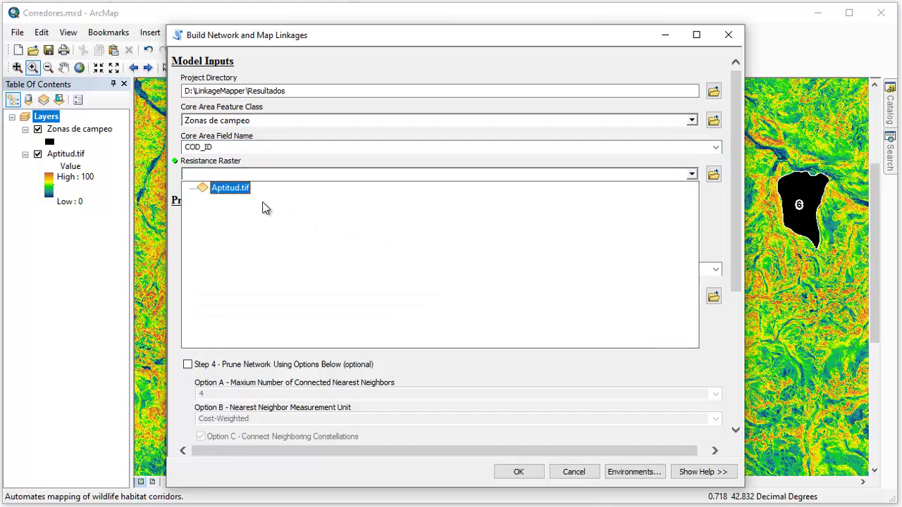
left_click(230, 189)
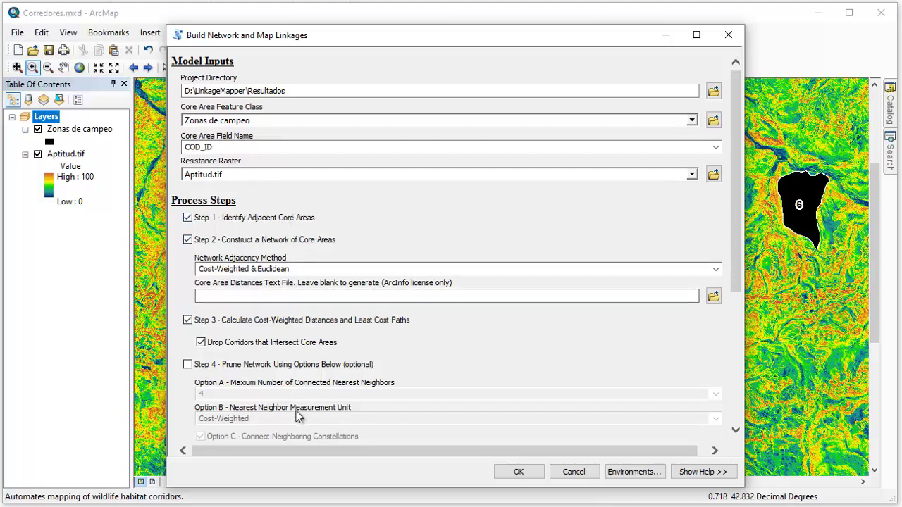
Keep Cost-Weighted & Euclidean as the network adjacency method and load Distancias.txt from the Capas folder as the core area distances text file.
left_click(206, 299)
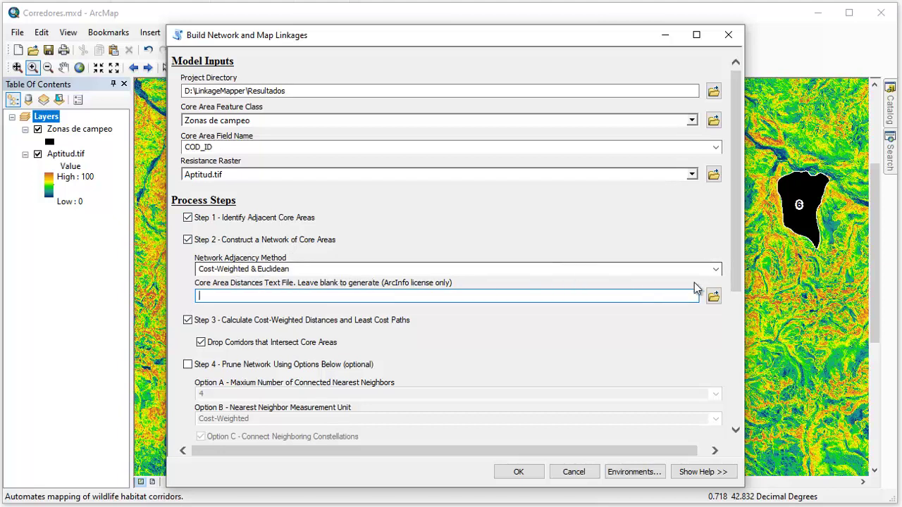
left_click(716, 269)
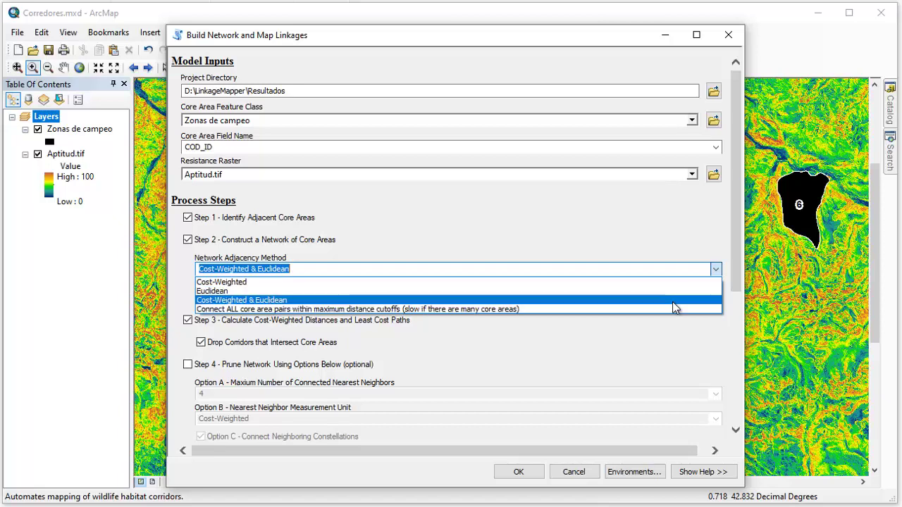
left_click(641, 240)
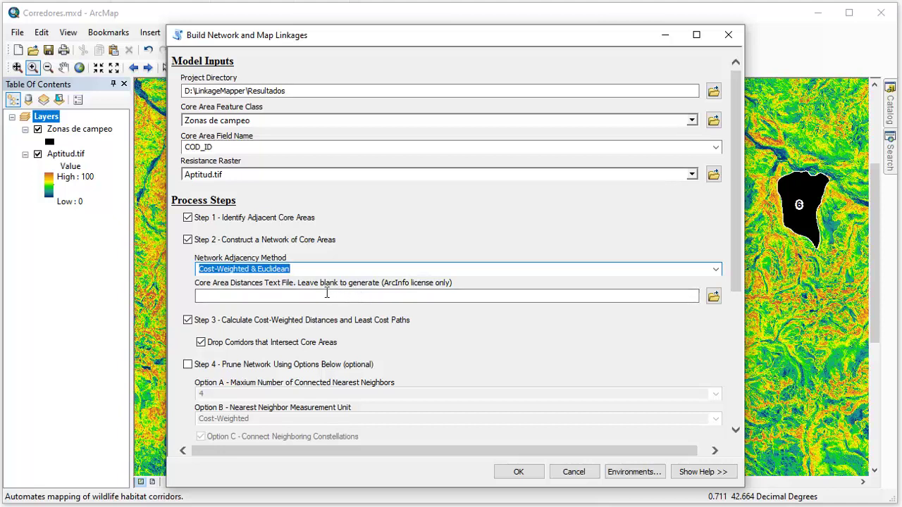
left_click(227, 296)
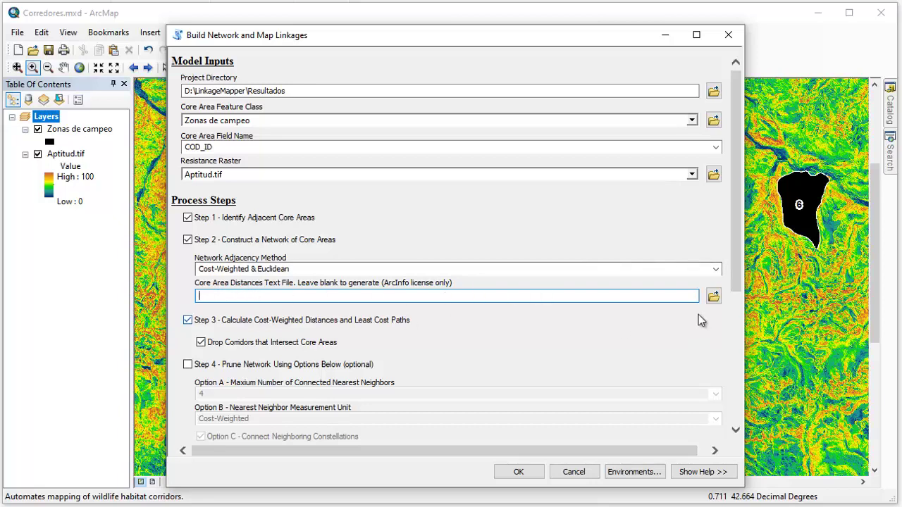
left_click(713, 296)
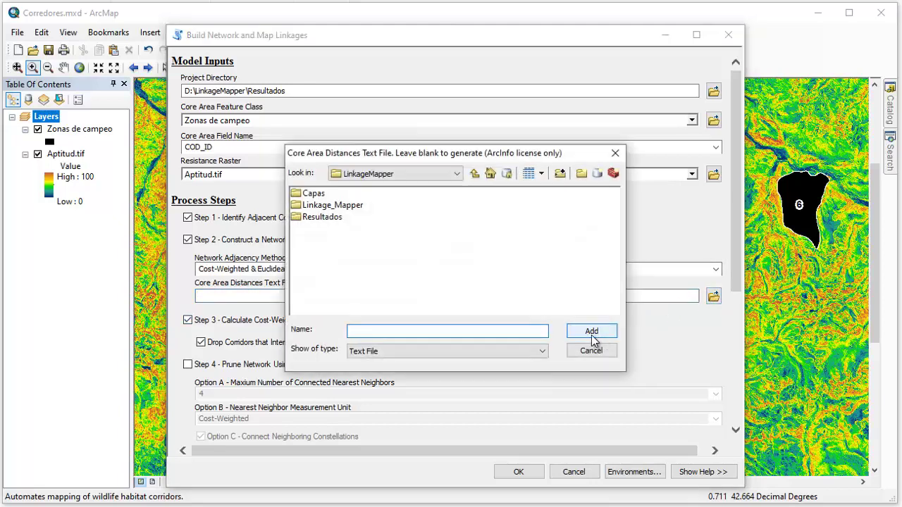
double_click(314, 194)
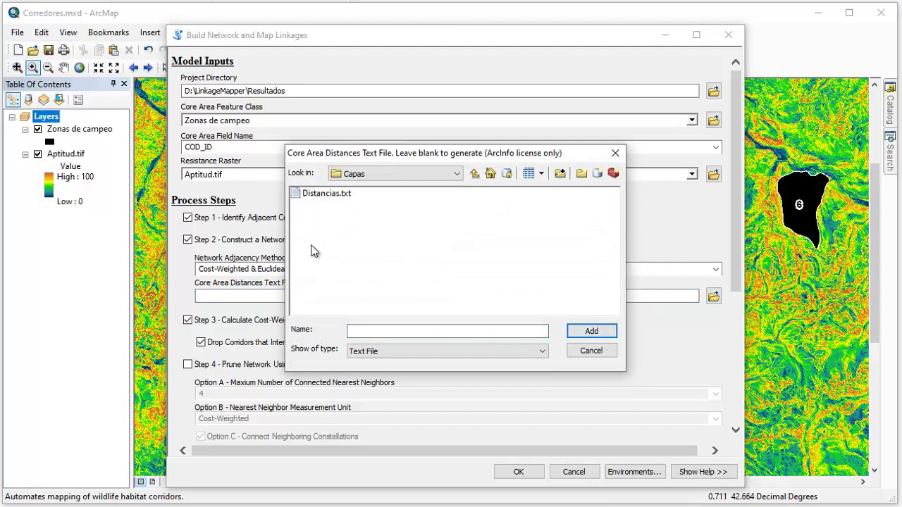
left_click(335, 194)
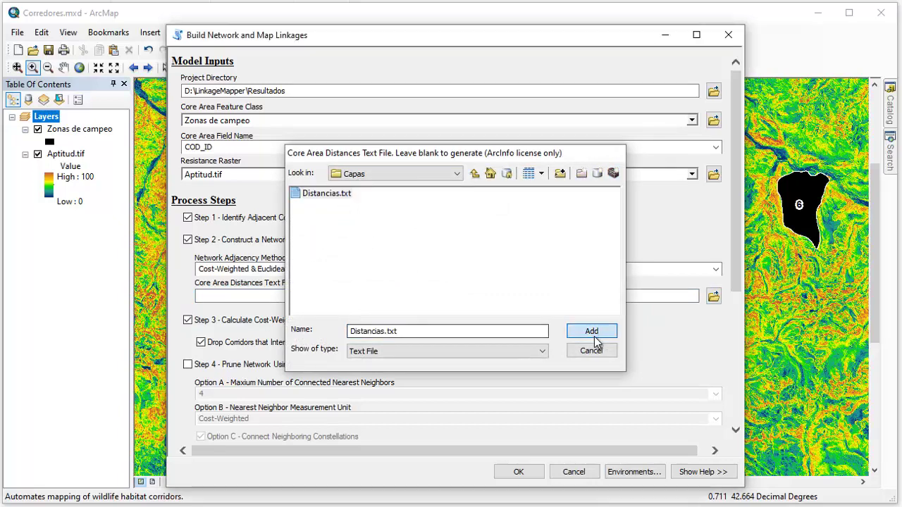
left_click(592, 334)
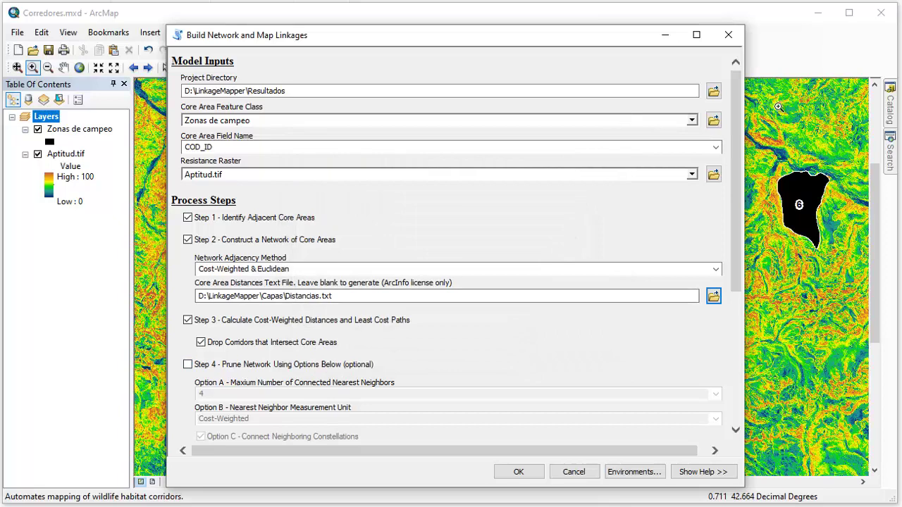
Review the remaining process steps and additional options of the linkage tool and close its window.
scroll(741, 162, "down", 1)
scroll(741, 162, "down", 2)
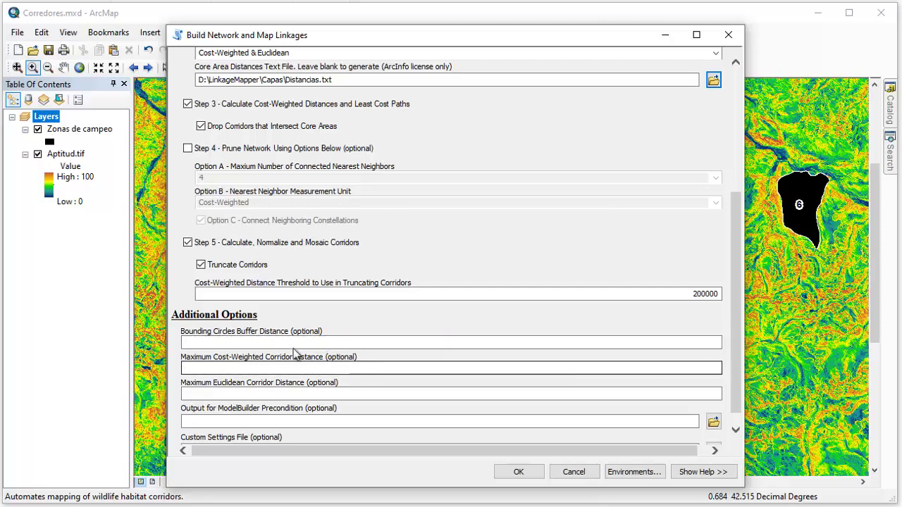
left_click_drag(740, 322, 740, 344)
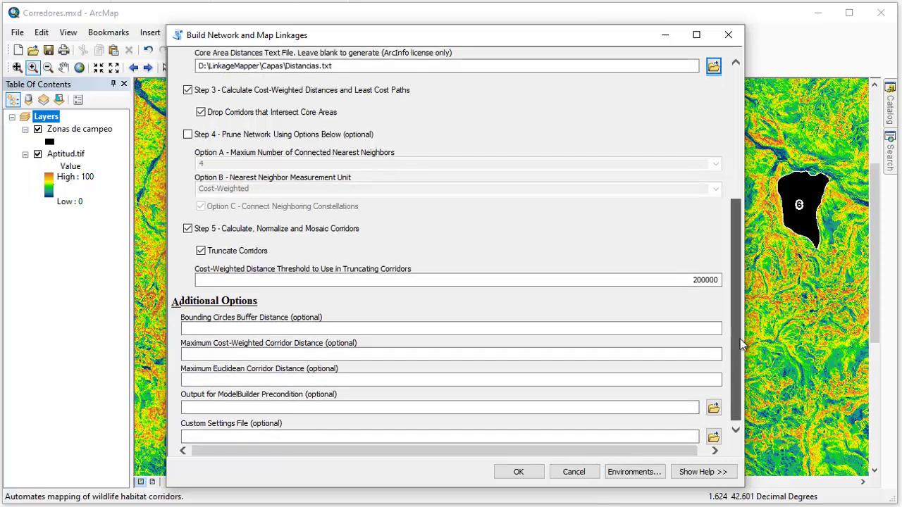
left_click_drag(736, 388, 761, 130)
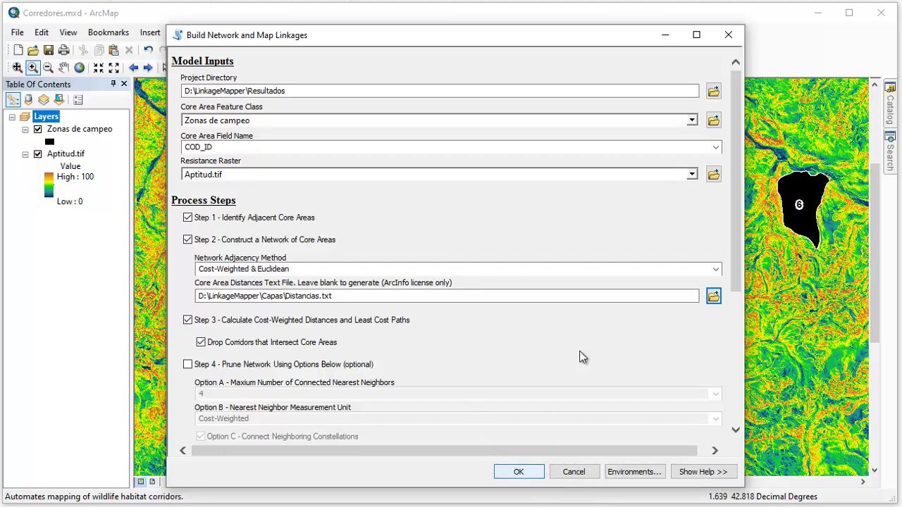
left_click(727, 36)
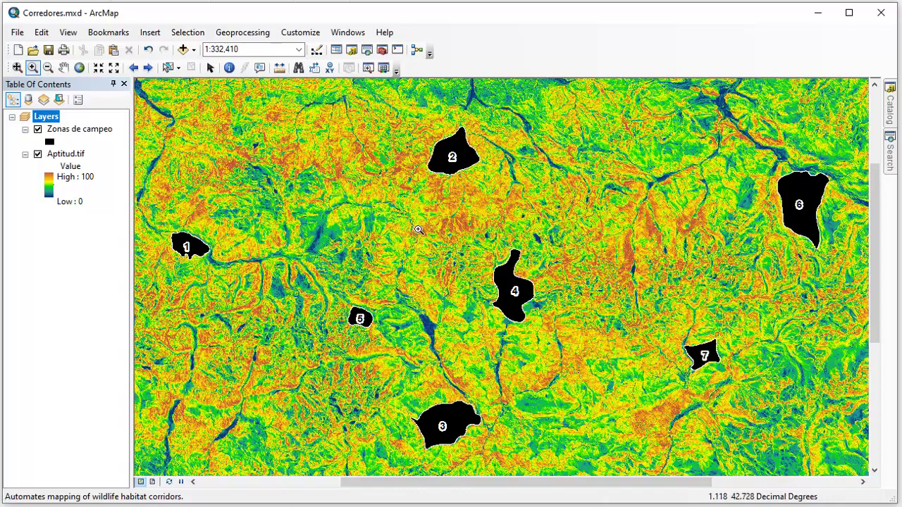
Add the Resultados_LCPs layer to the map from link_maps.gdb in D:\LinkageMapper\Resultados\output.
left_click(182, 50)
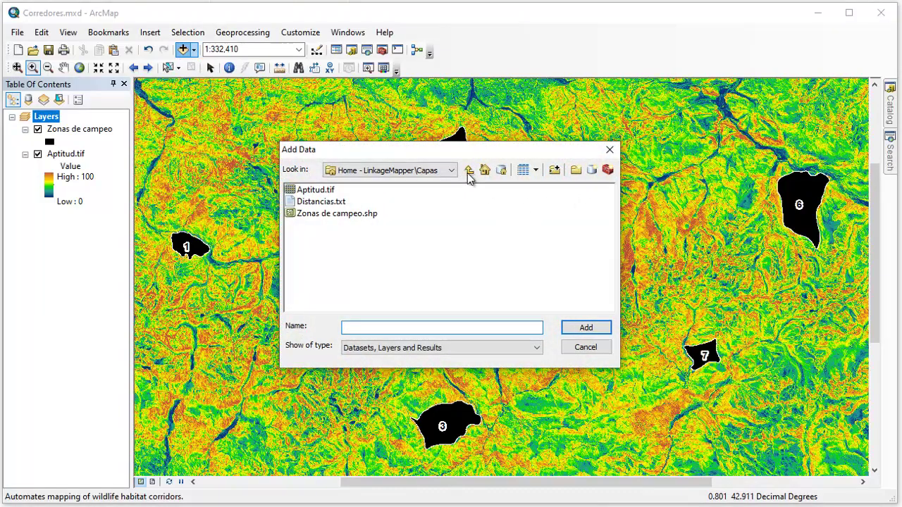
left_click(468, 171)
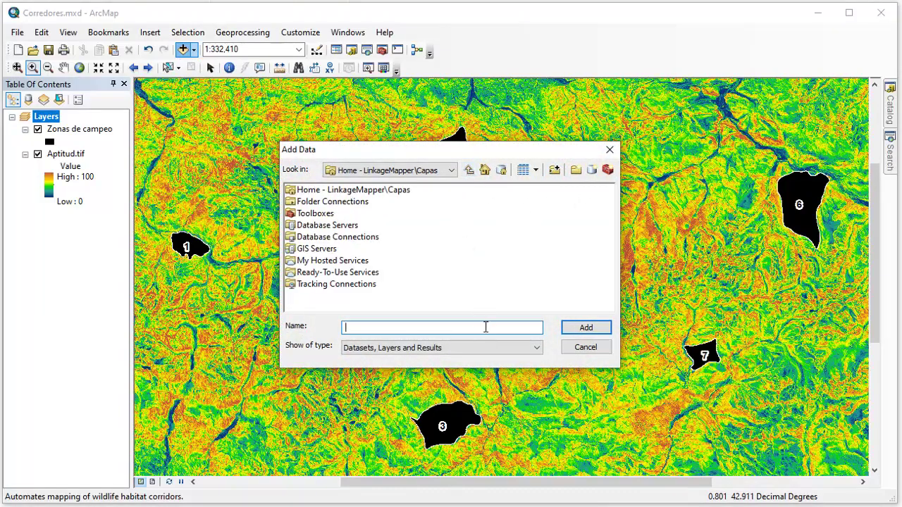
type("D:\\LinkageMapper\\Resultados")
left_click(600, 327)
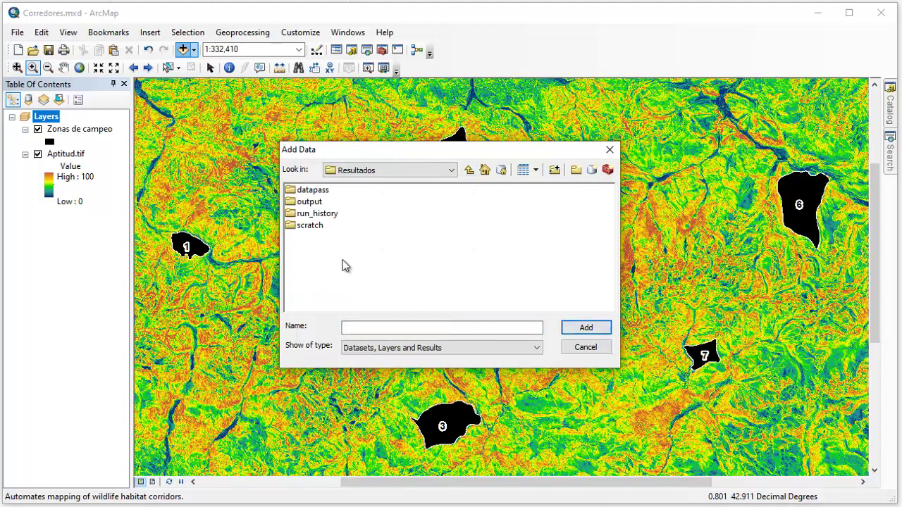
double_click(311, 205)
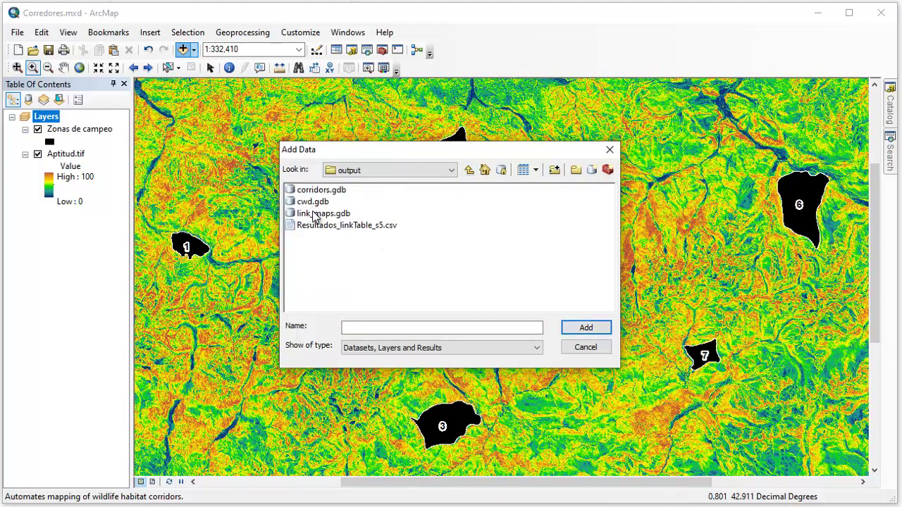
double_click(314, 214)
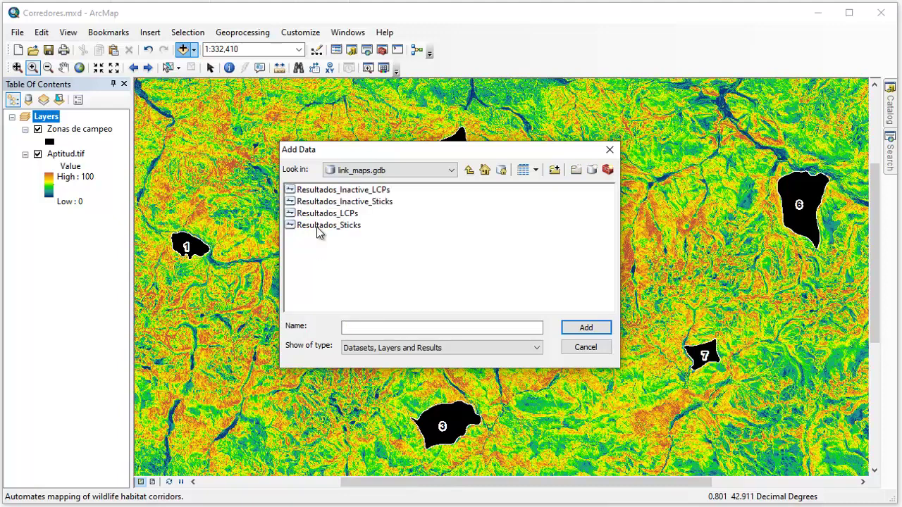
left_click(320, 213)
left_click(584, 327)
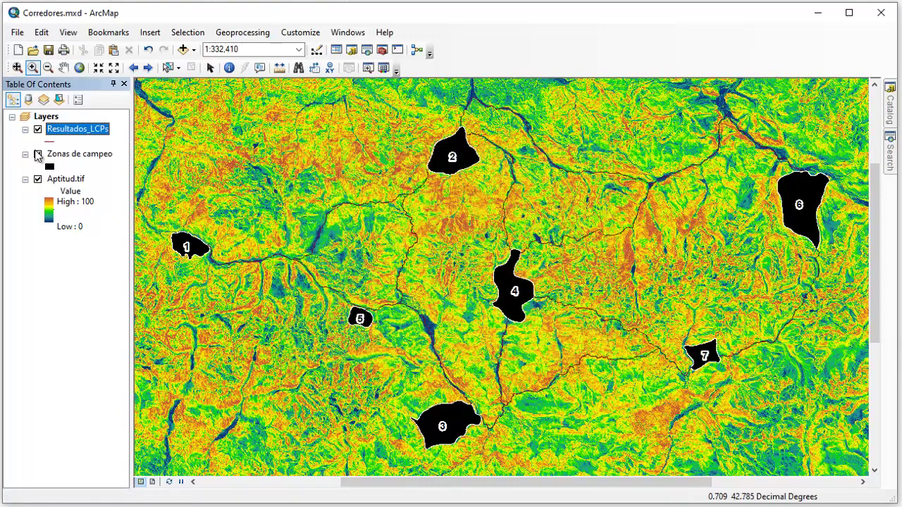
Change the Resultados_LCPs line symbol to black with a width of 3.
left_click(47, 145)
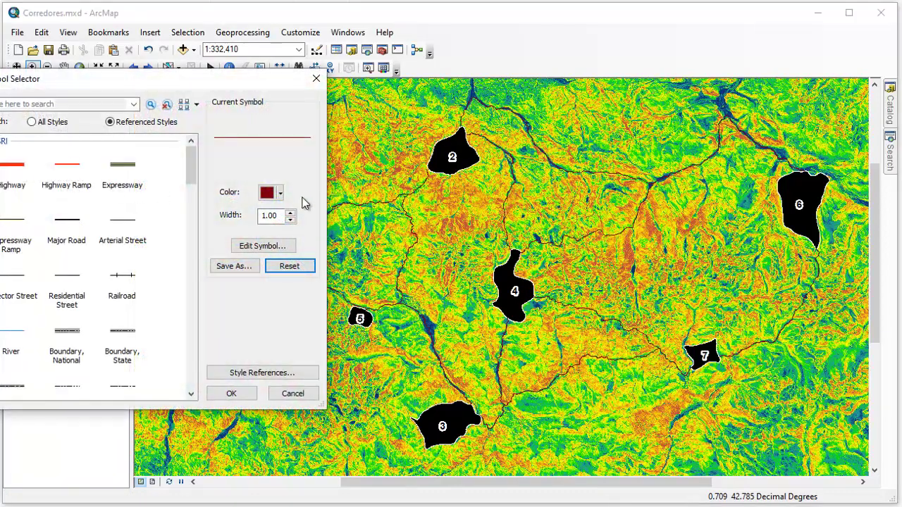
left_click_drag(218, 79, 299, 95)
left_click(351, 209)
left_click(346, 357)
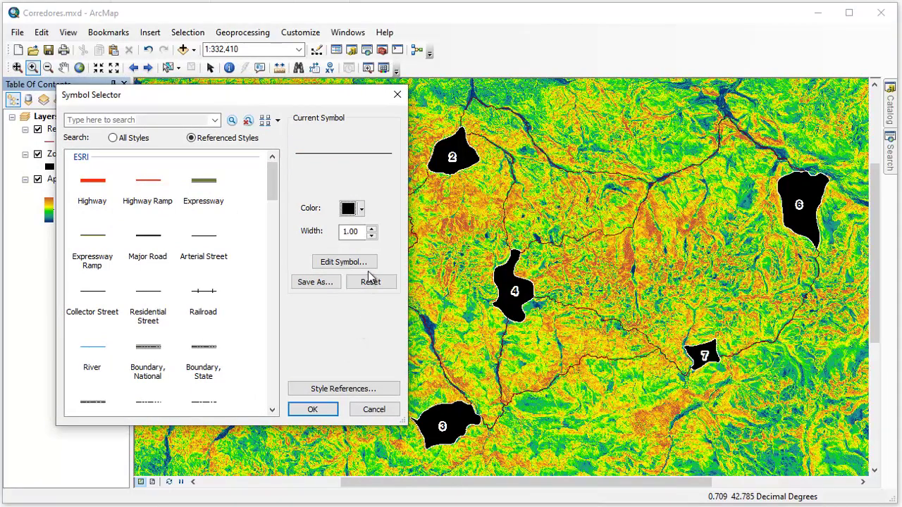
left_click(371, 229)
left_click(372, 229)
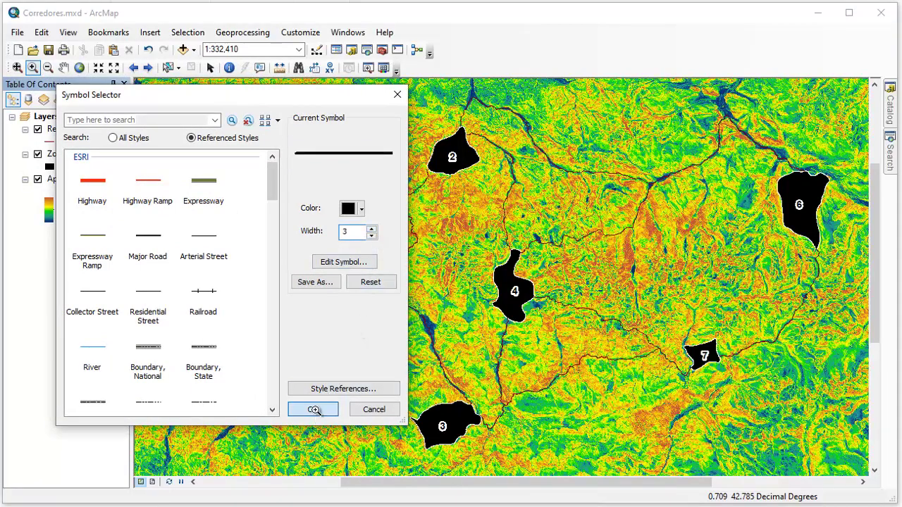
left_click(313, 410)
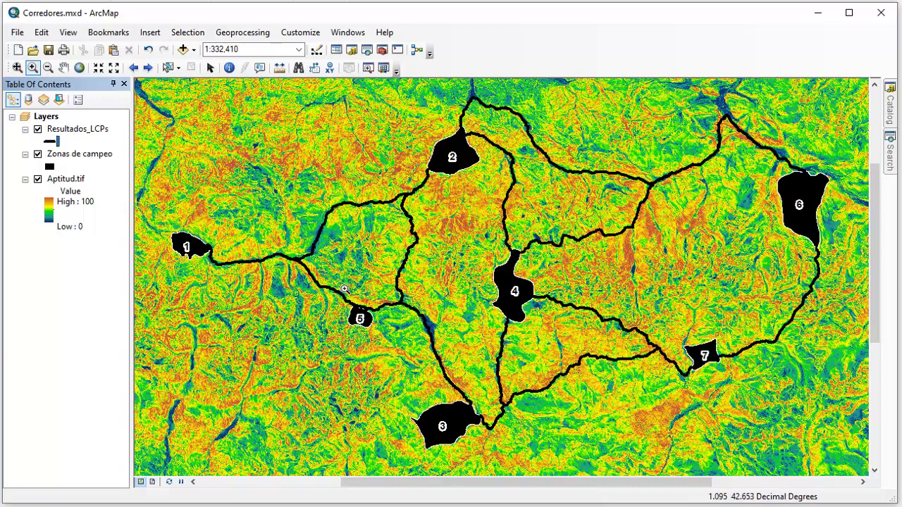
Add the Resultados_corridors raster to the map from corridors.gdb in the output folder.
left_click(184, 56)
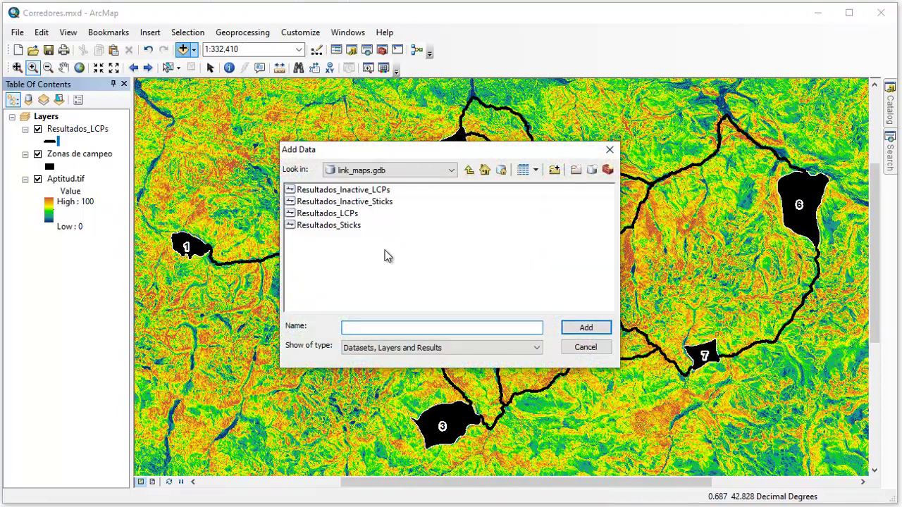
left_click(469, 170)
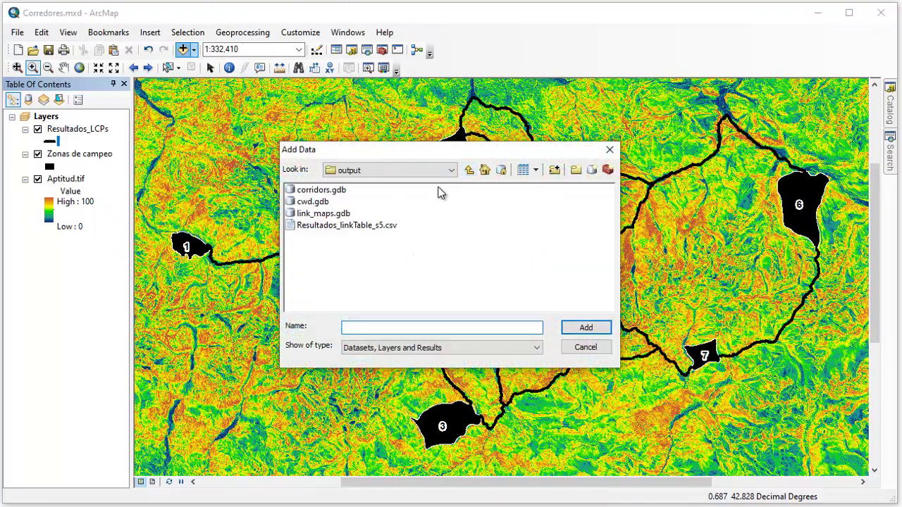
double_click(324, 192)
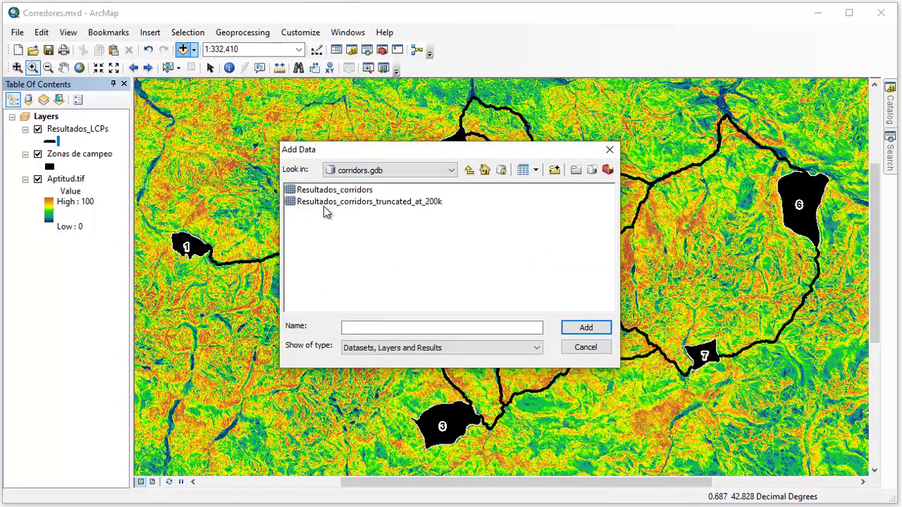
left_click(317, 191)
left_click(586, 327)
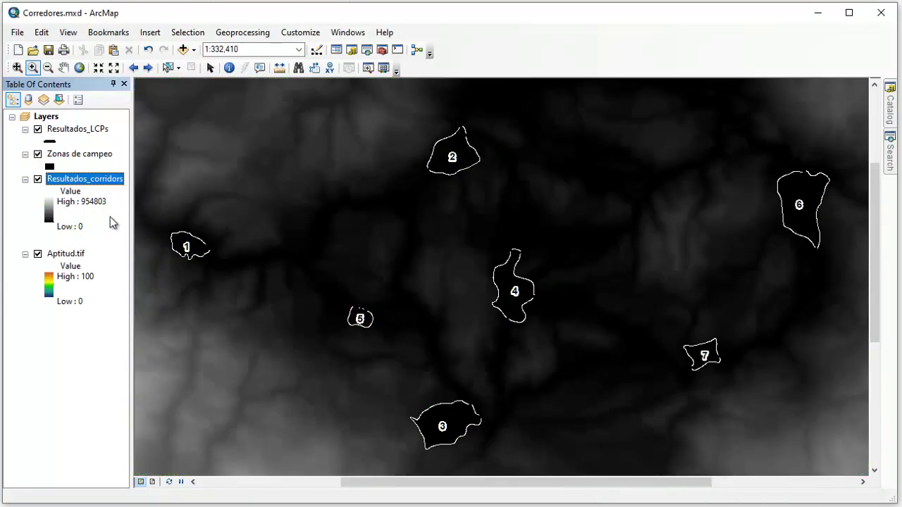
Switch the Resultados_corridors raster symbology to Classified, with 10 classes and the Geometrical Interval method.
double_click(78, 180)
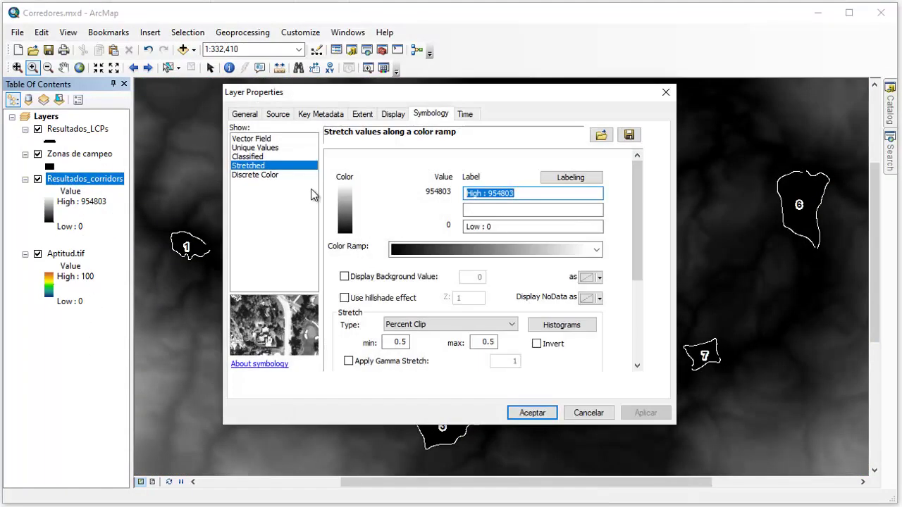
left_click(247, 156)
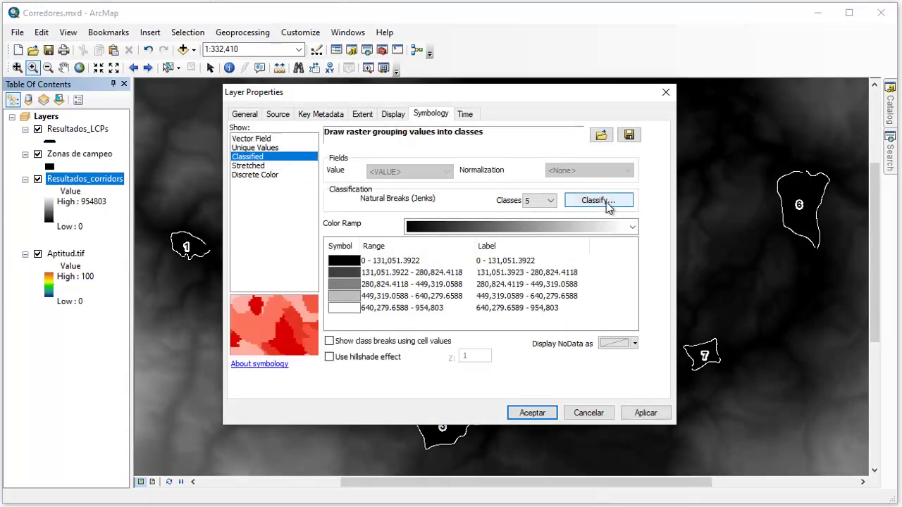
left_click(577, 204)
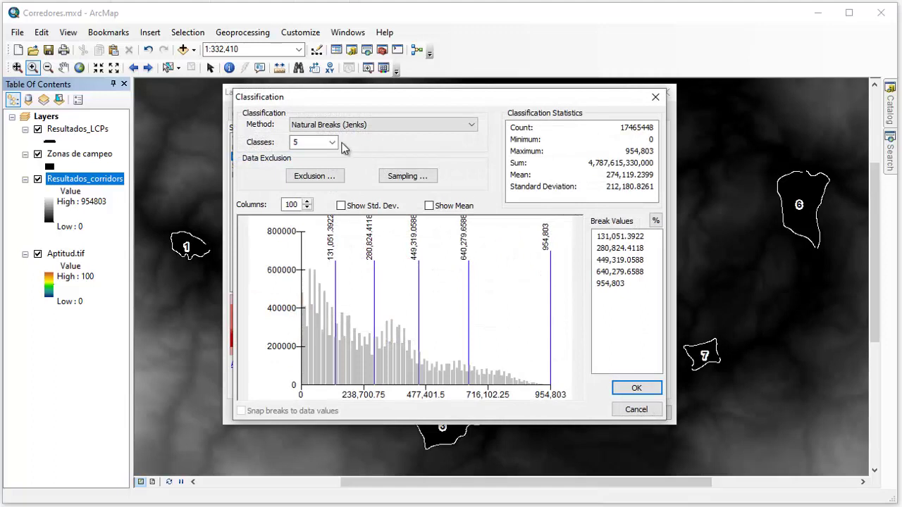
left_click(331, 143)
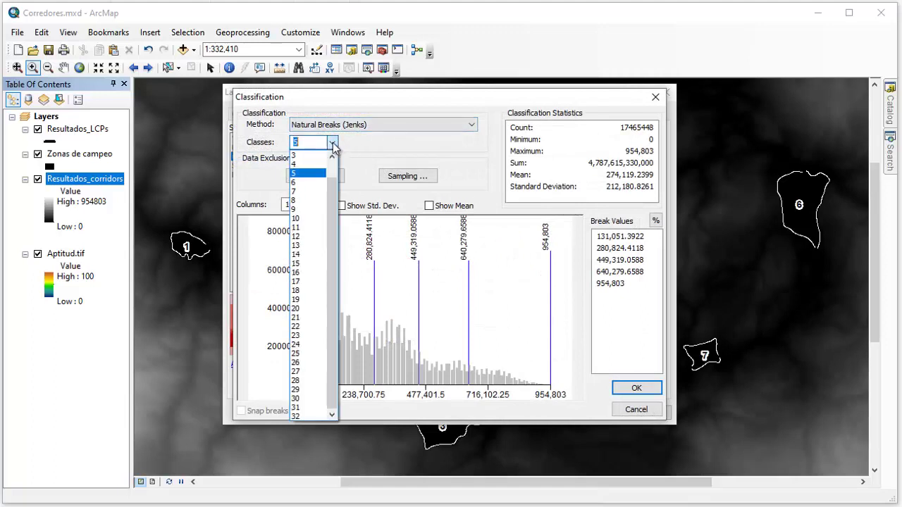
left_click(322, 220)
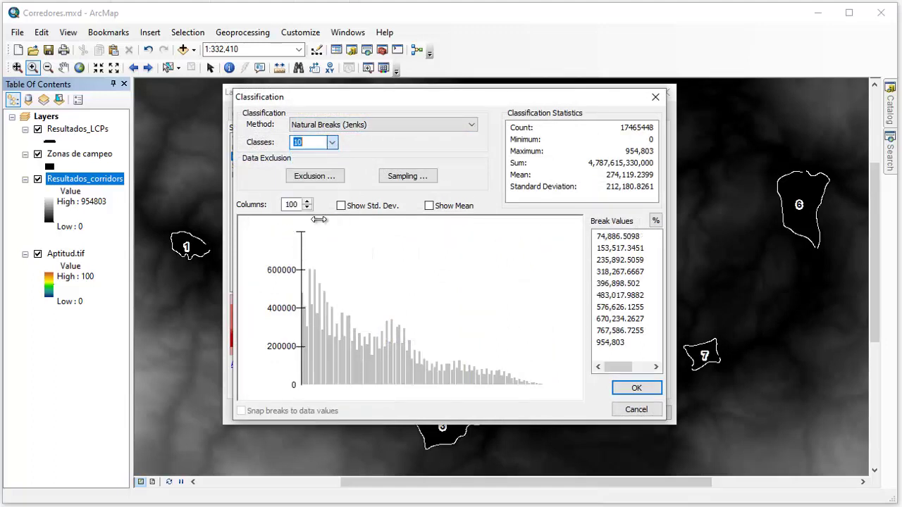
left_click(369, 127)
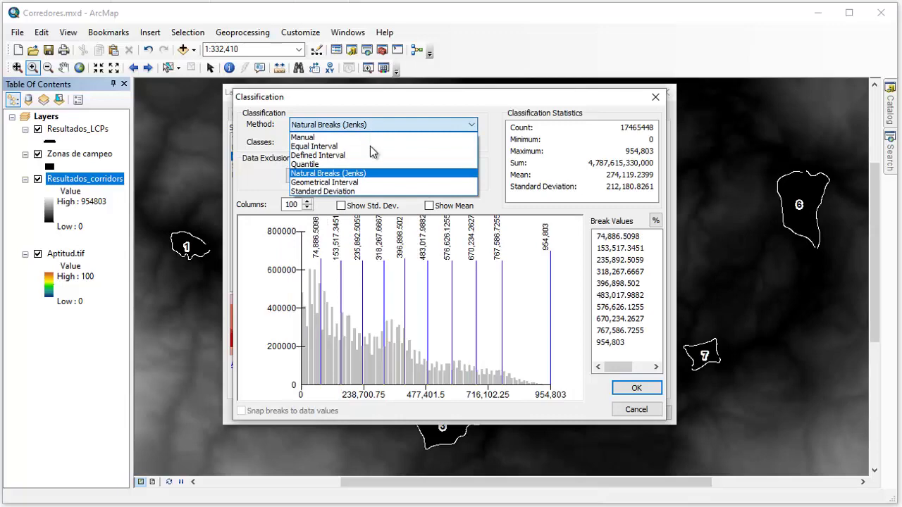
left_click(367, 181)
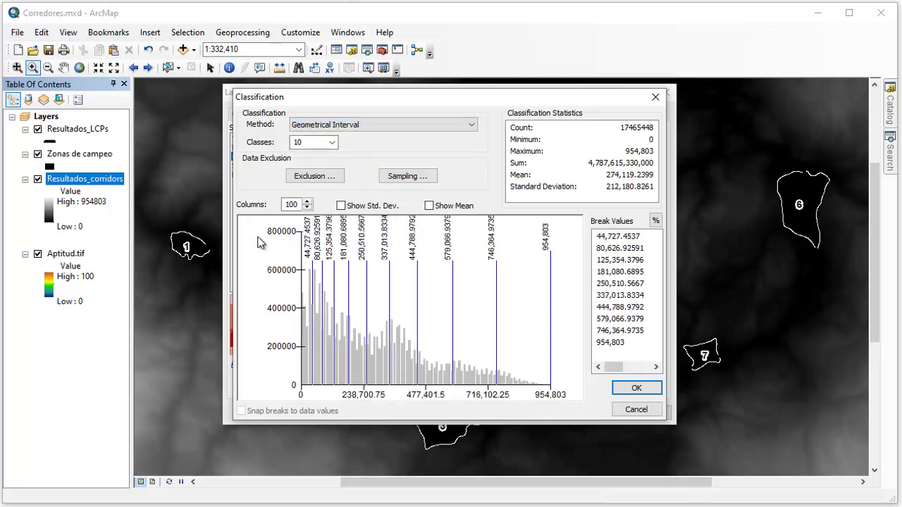
left_click(642, 389)
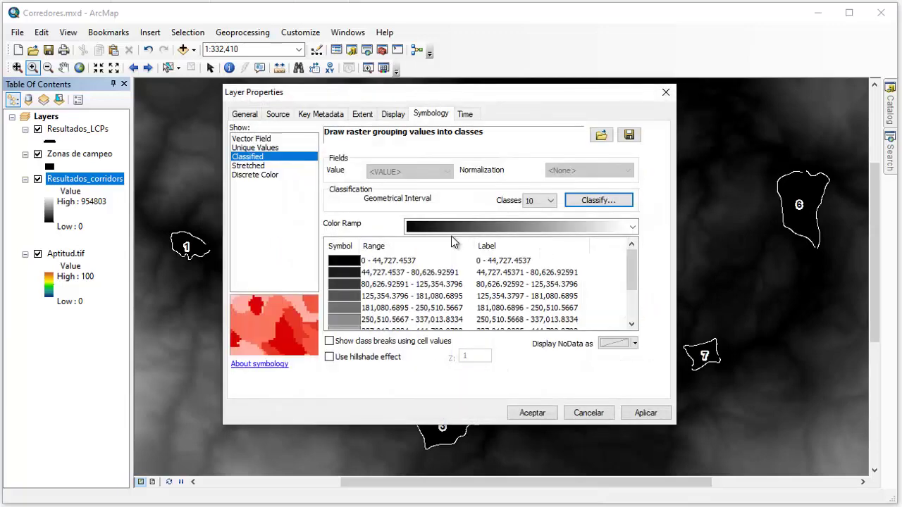
Apply the red-yellow-cyan-blue color ramp to the Resultados_corridors classes, then hide that layer to expose the Aptitud.tif raster beneath.
left_click(626, 234)
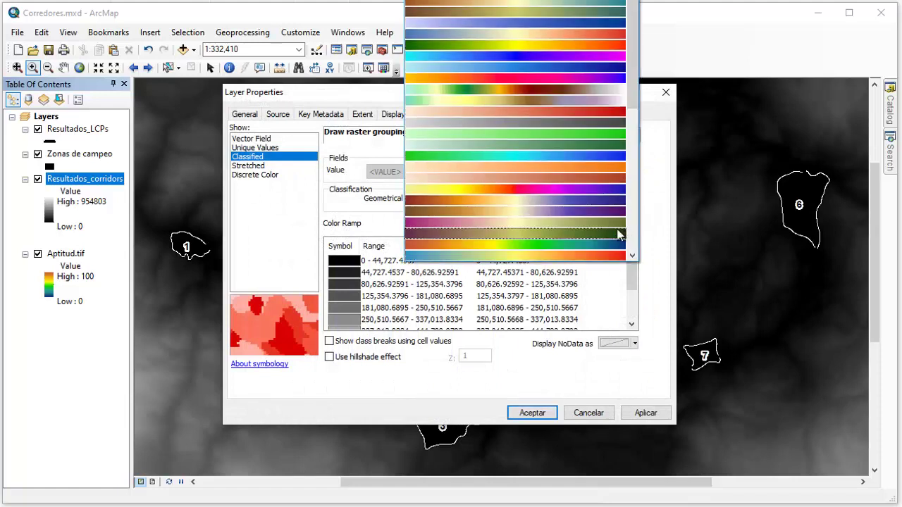
scroll(592, 197, "down", 5)
scroll(591, 197, "down", 6)
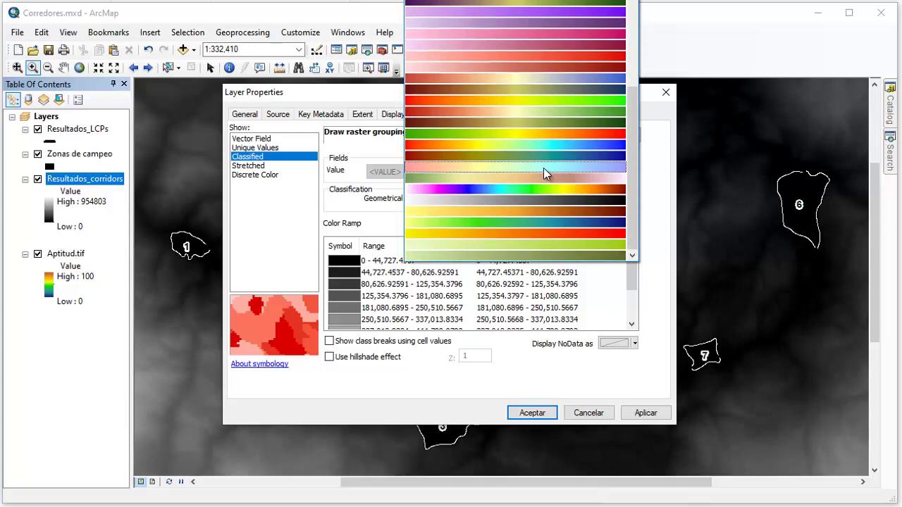
left_click(539, 145)
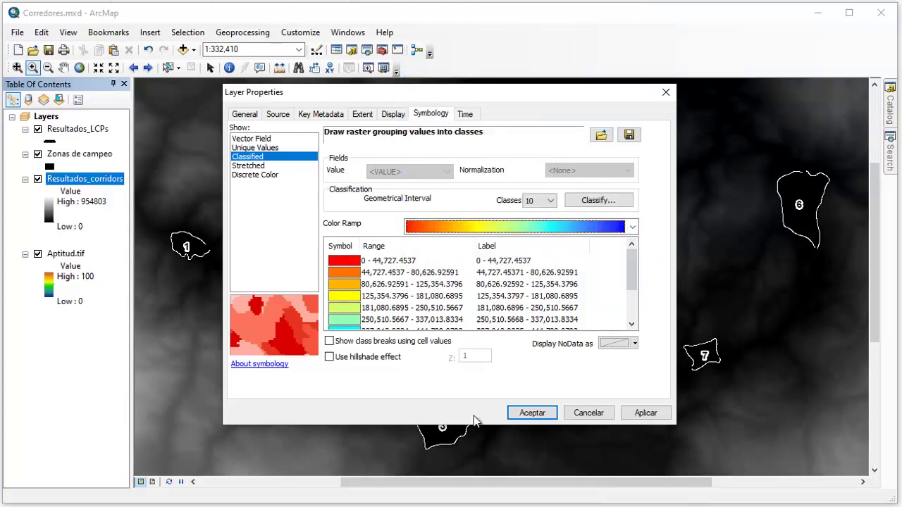
left_click(530, 412)
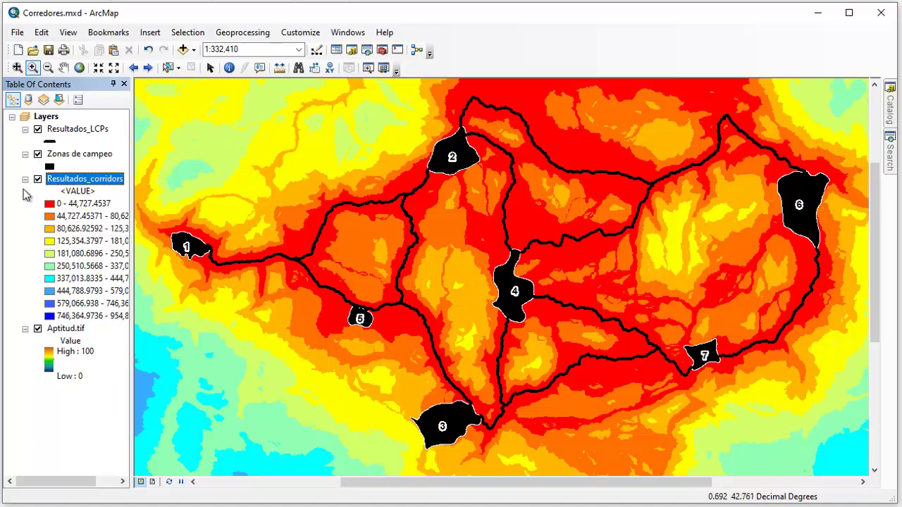
left_click(37, 180)
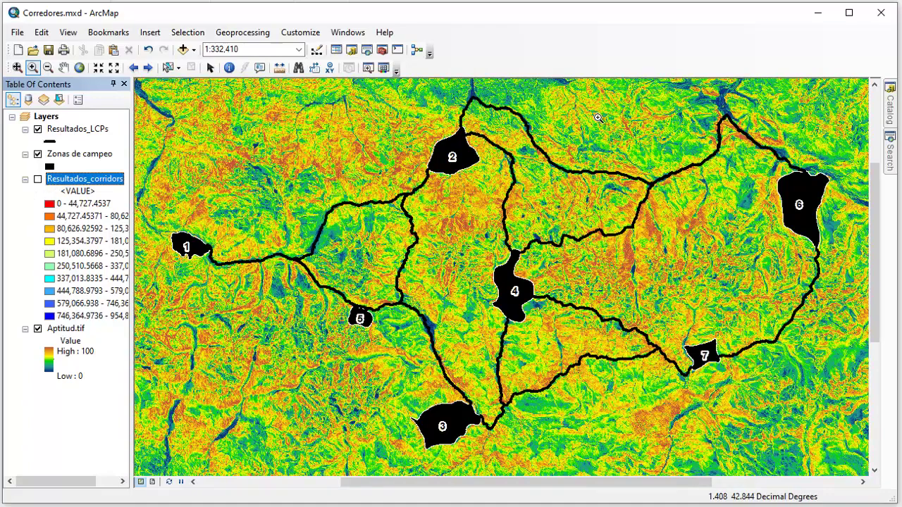